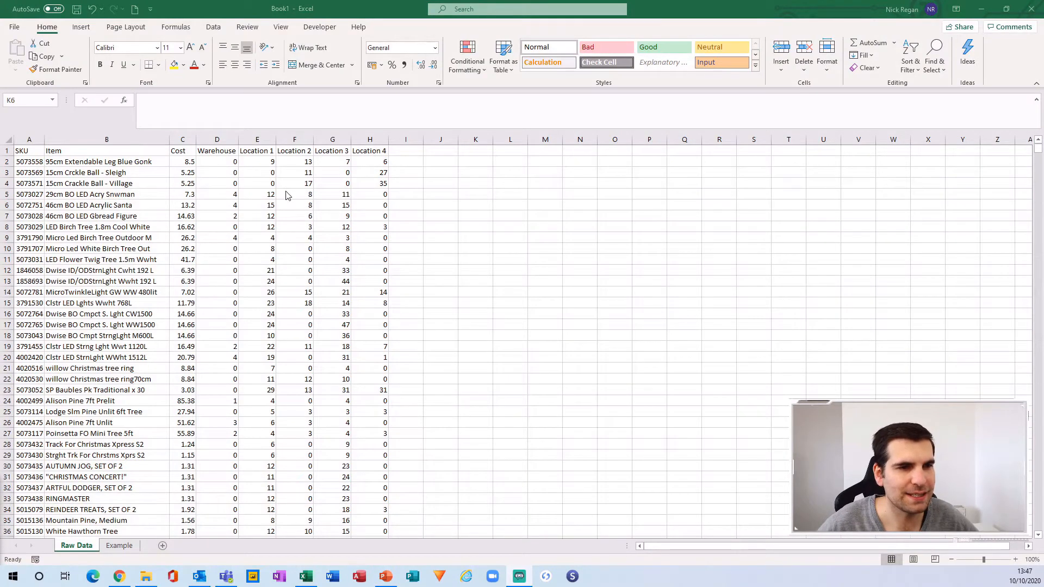
# Examine the SKU, Item, Cost, Warehouse and Location columns on the Raw Data sheet
pyautogui.click(31, 140)
pyautogui.click(86, 137)
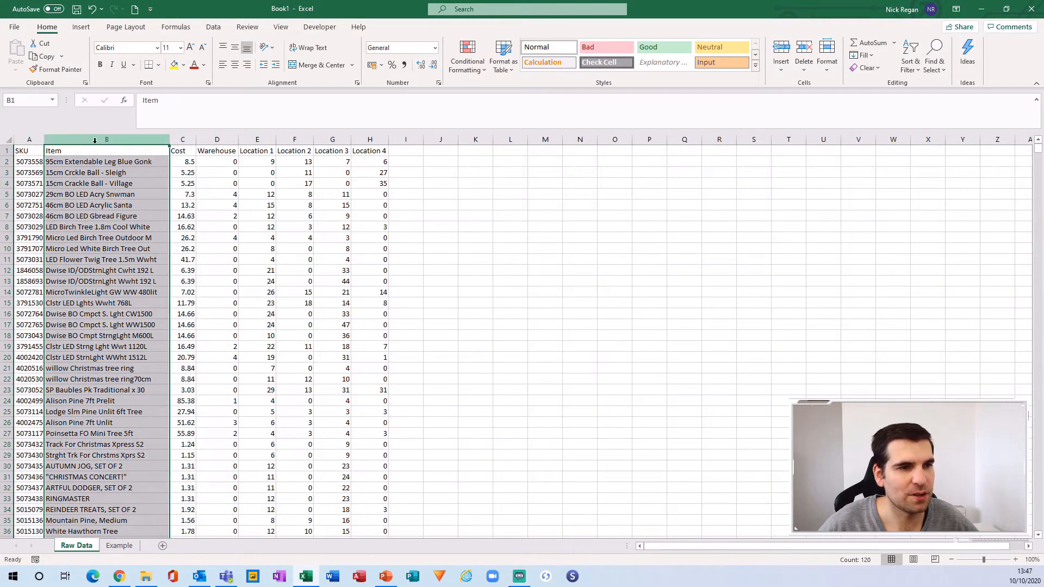
pyautogui.click(178, 151)
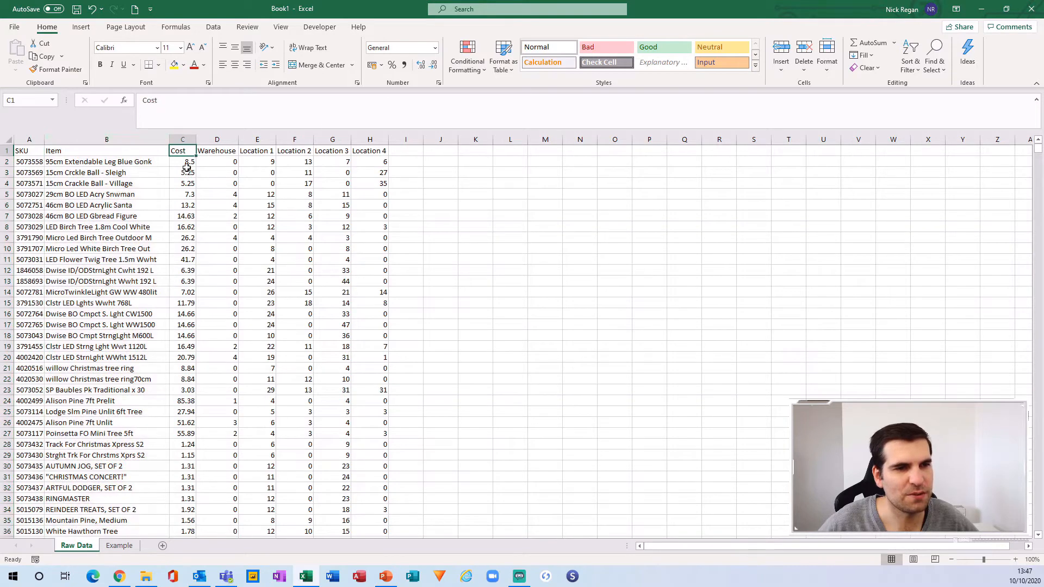
pyautogui.click(228, 151)
pyautogui.moveTo(217, 183); pyautogui.dragTo(228, 444)
pyautogui.click(265, 152)
pyautogui.click(294, 152)
pyautogui.click(331, 151)
pyautogui.moveTo(270, 165); pyautogui.dragTo(368, 456)
pyautogui.click(349, 370)
pyautogui.click(298, 343)
pyautogui.click(265, 306)
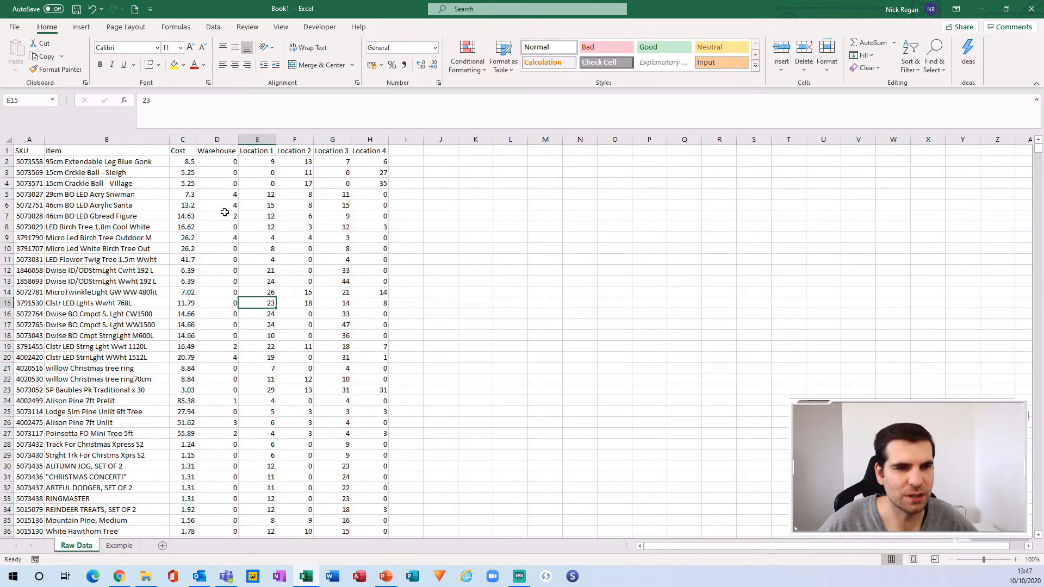
# Switch to the Example sheet and review its SKU and Item columns
pyautogui.click(119, 546)
pyautogui.click(29, 139)
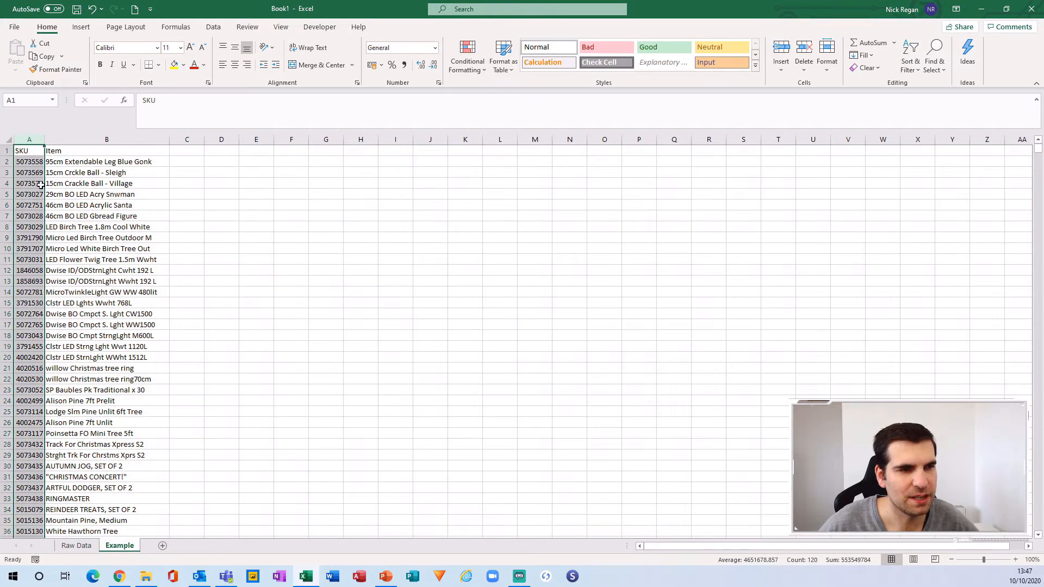
pyautogui.moveTo(71, 134); pyautogui.dragTo(112, 170)
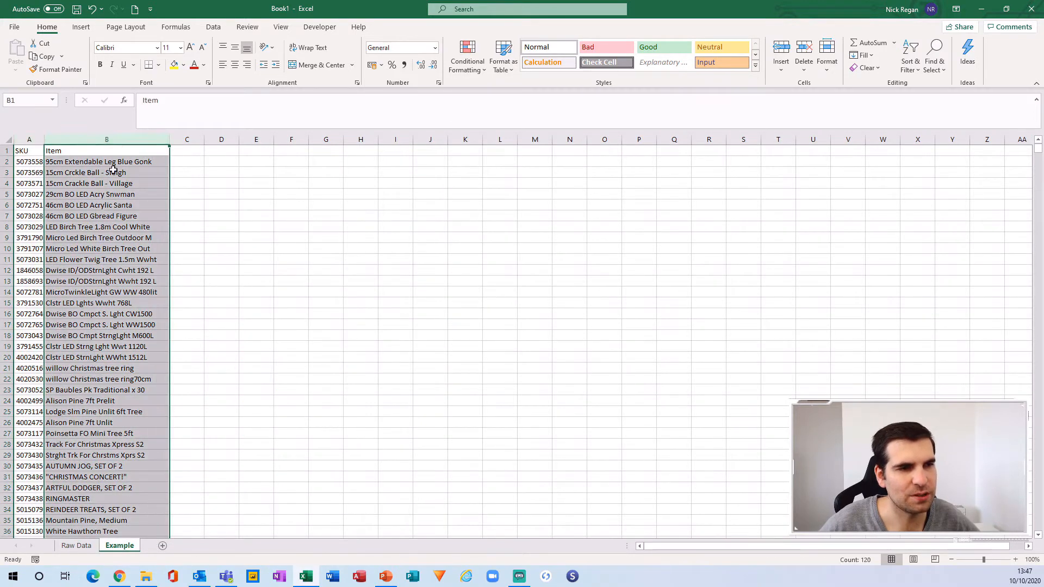
# Enter the header Location 1 in C1 and fill the series across to Location 4 in F1
pyautogui.click(187, 152)
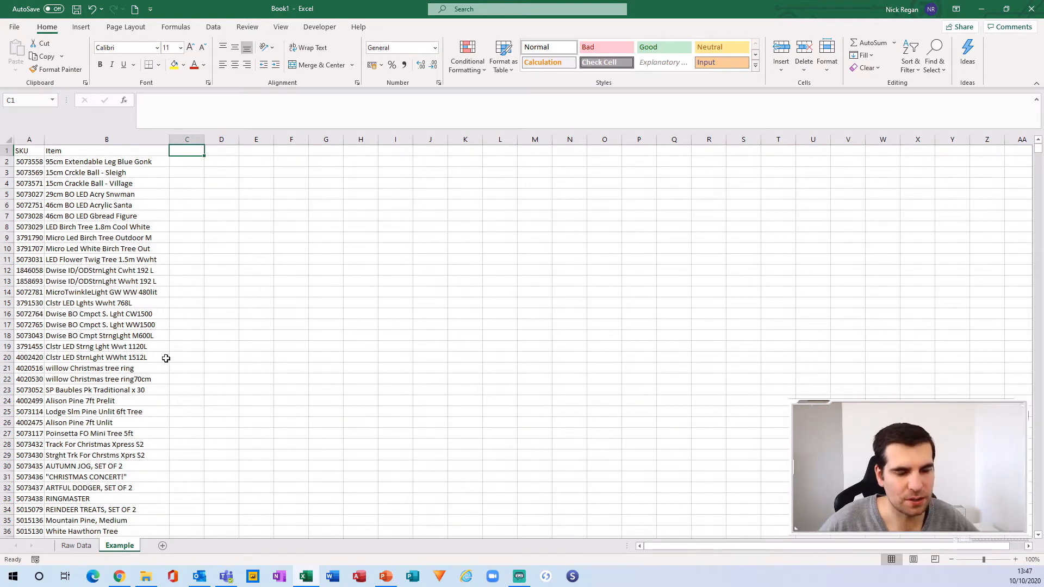
pyautogui.write('Location')
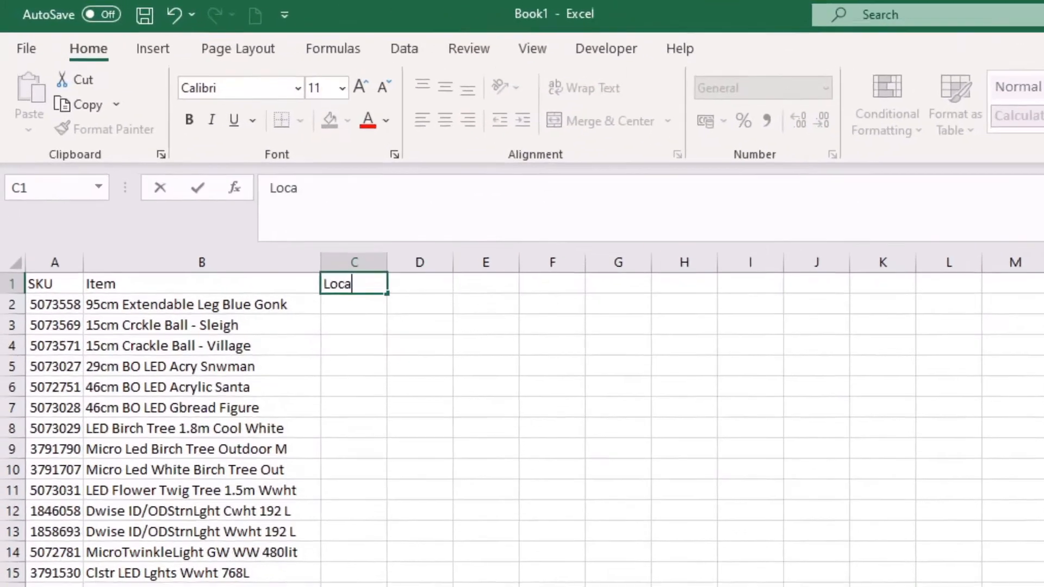
pyautogui.write(' 1')
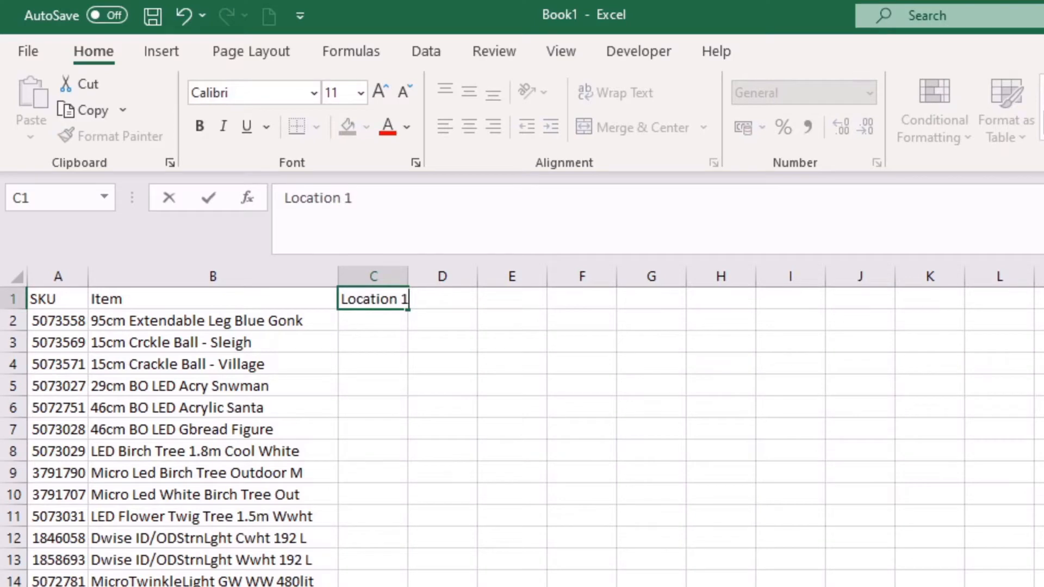
pyautogui.moveTo(409, 311); pyautogui.dragTo(604, 297)
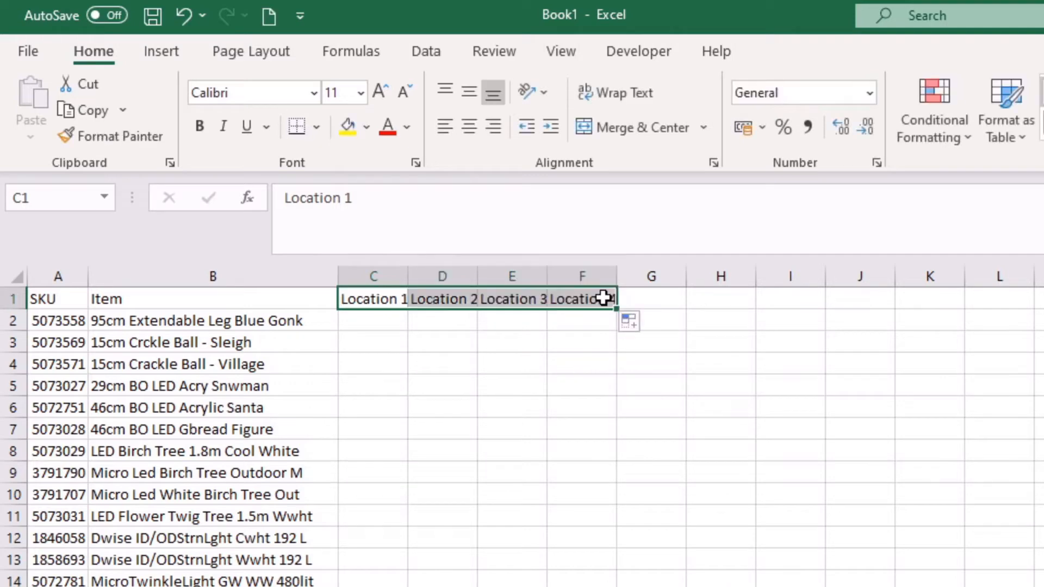
# Autofit the widths of columns C to F to their Location headers
pyautogui.click(443, 348)
pyautogui.doubleClick(407, 276)
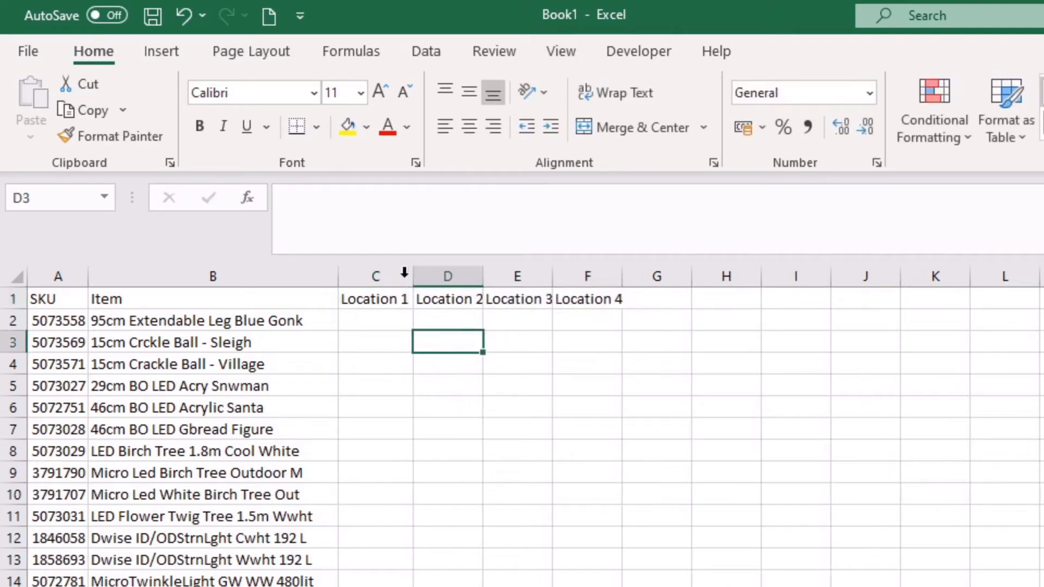
pyautogui.doubleClick(483, 274)
pyautogui.moveTo(556, 274); pyautogui.dragTo(556, 273)
pyautogui.doubleClick(557, 273)
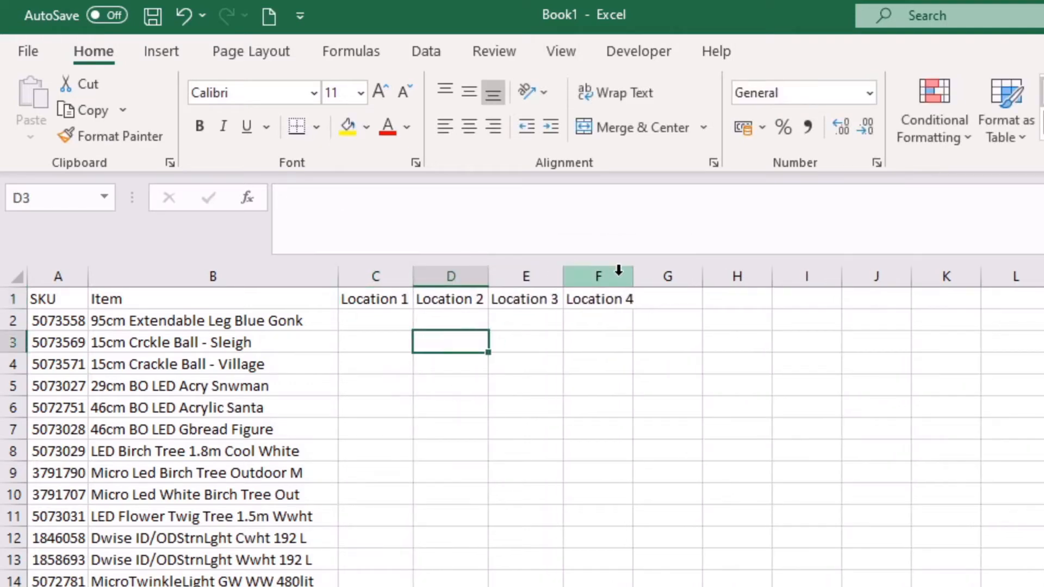
pyautogui.click(645, 274)
pyautogui.doubleClick(638, 273)
pyautogui.click(672, 363)
# Start a VLOOKUP formula in C2 with the SKU in A2 as the lookup value
pyautogui.click(395, 322)
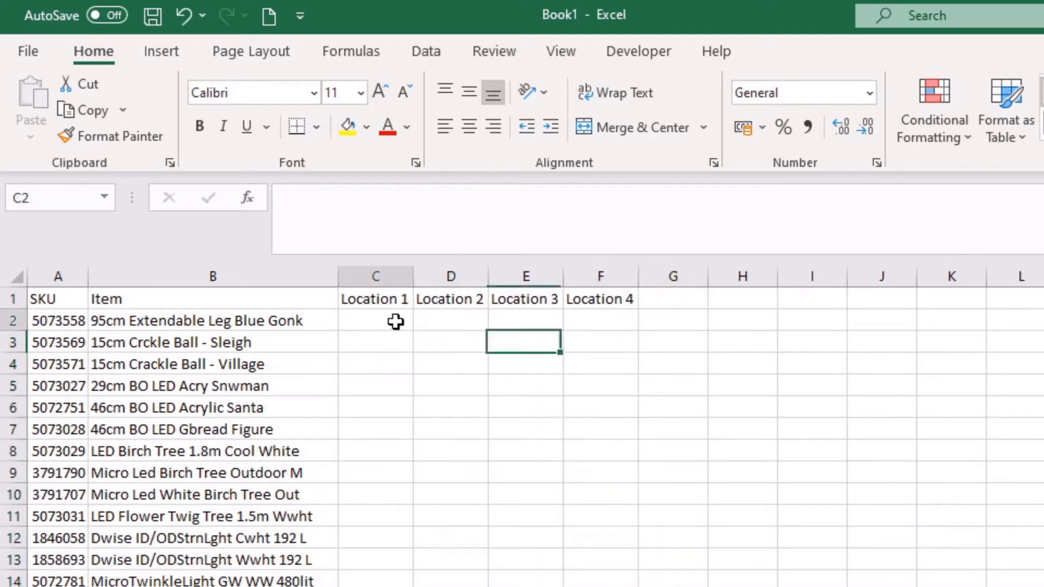
pyautogui.write('=lo')
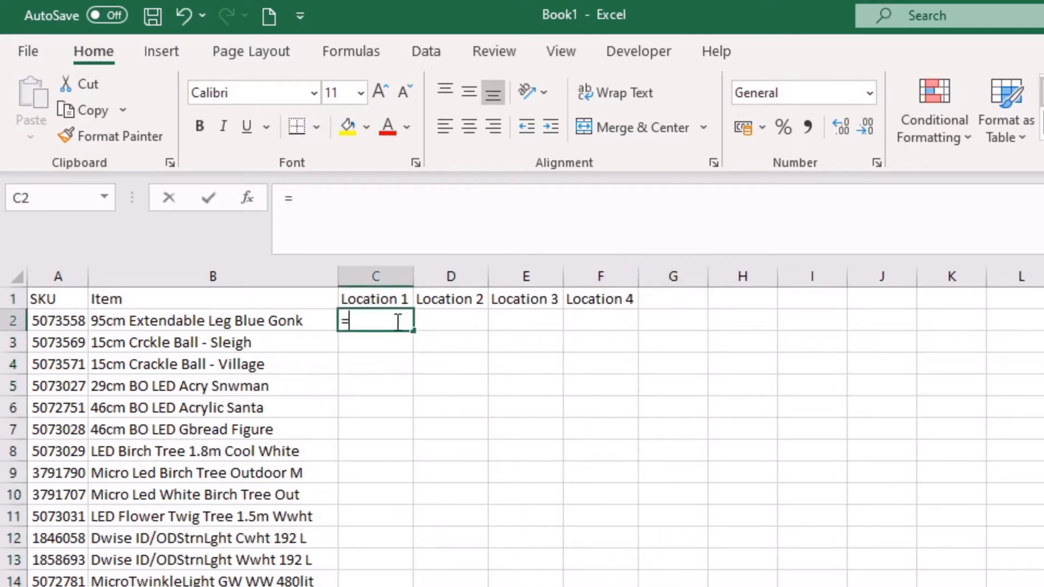
pyautogui.press('BackSpace')
pyautogui.press('BackSpace')
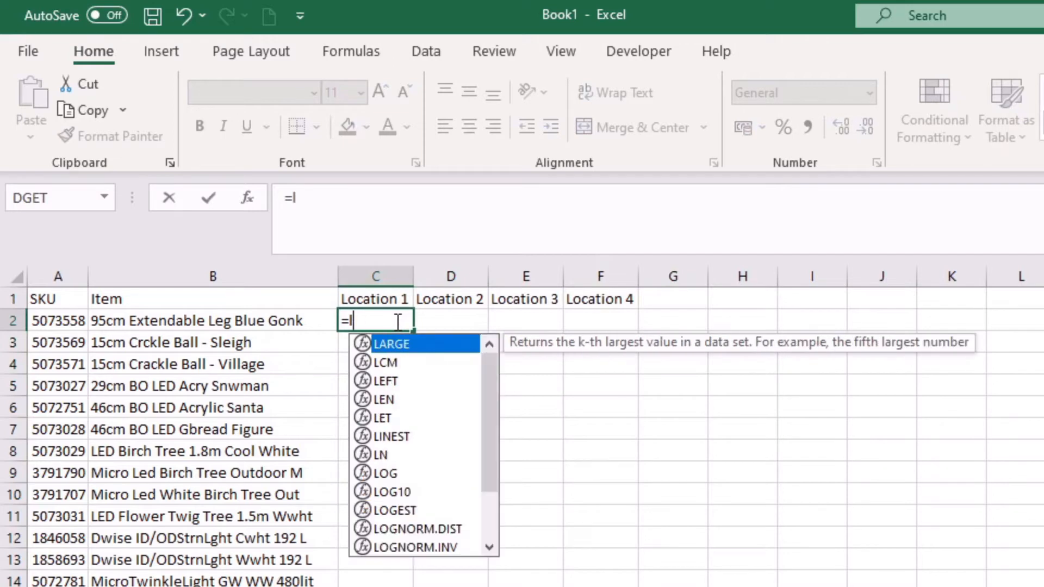
pyautogui.write('vlookup(')
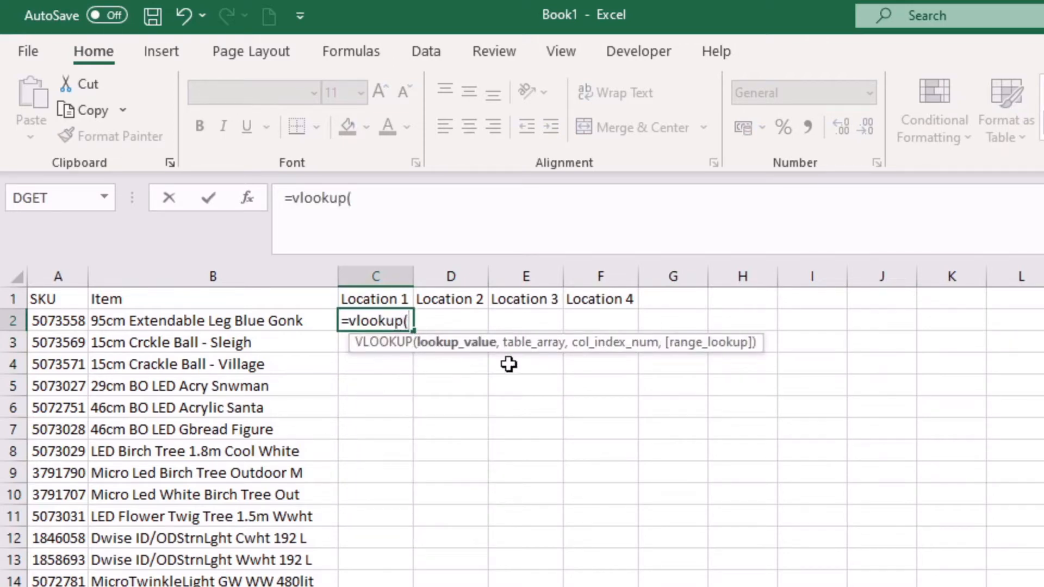
pyautogui.click(68, 322)
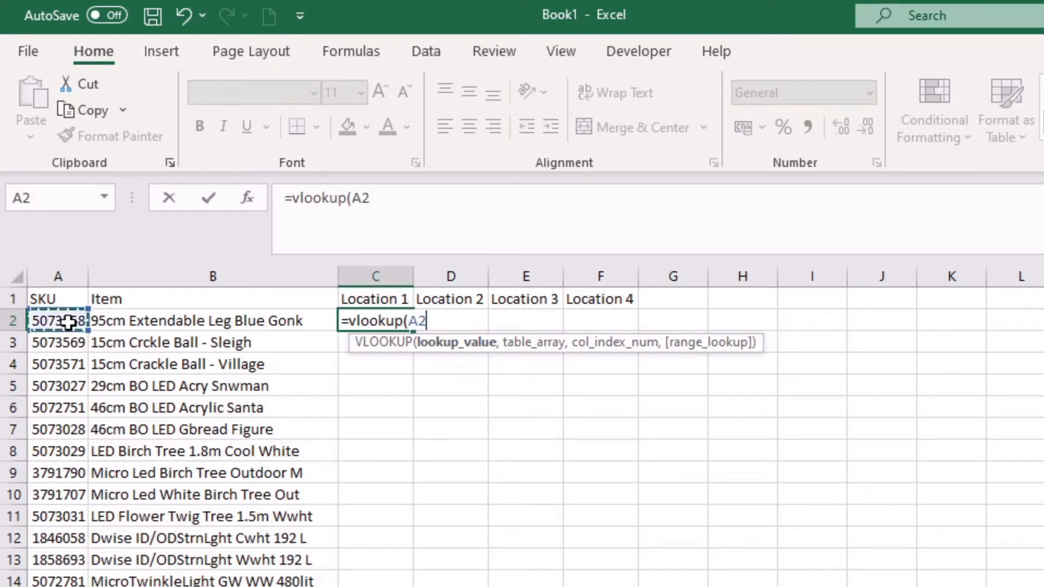
pyautogui.write(',')
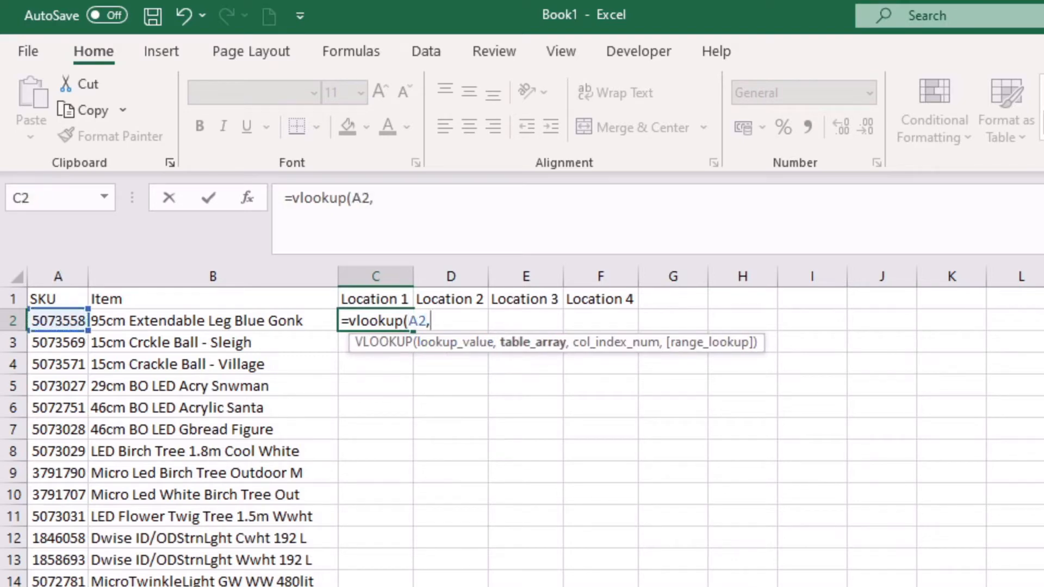
# Complete the VLOOKUP with Raw Data columns A:H as table array, column index 5 and False for an exact match
pyautogui.hotkey('ctrl', 'pagedown')
pyautogui.moveTo(55, 264); pyautogui.dragTo(769, 275)
pyautogui.write(',')
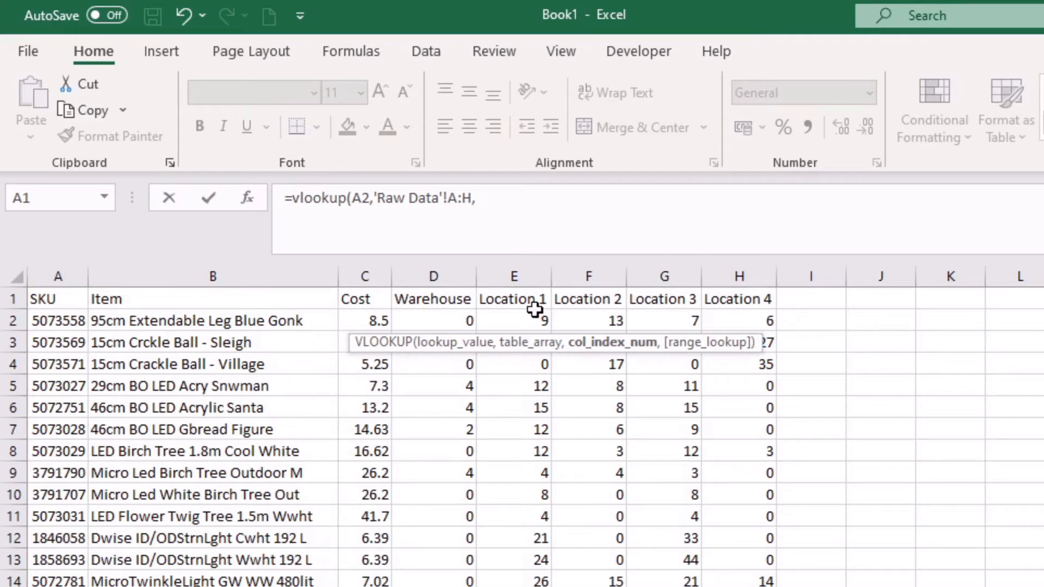
pyautogui.write('5,')
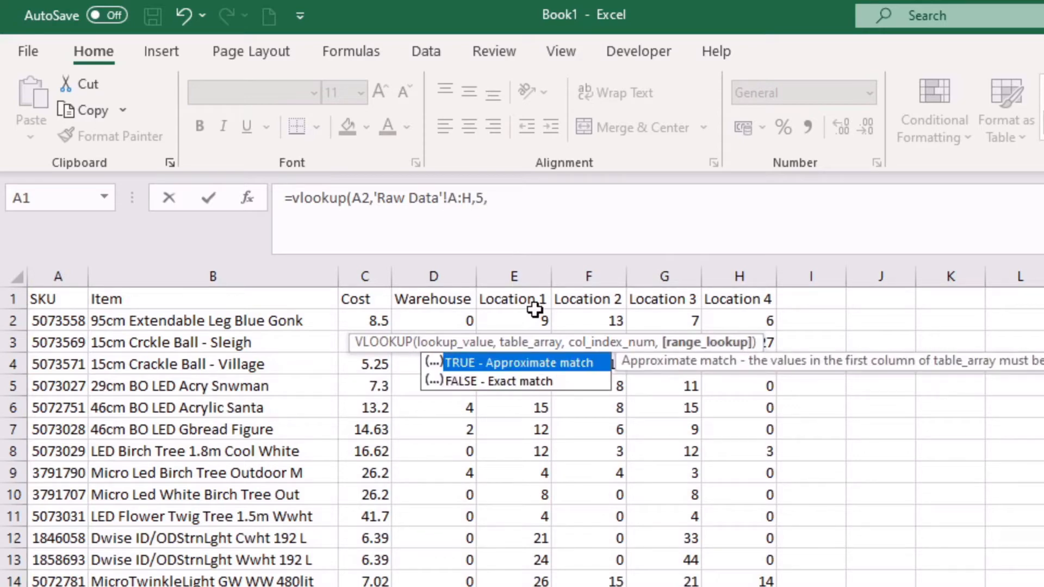
pyautogui.write('False')
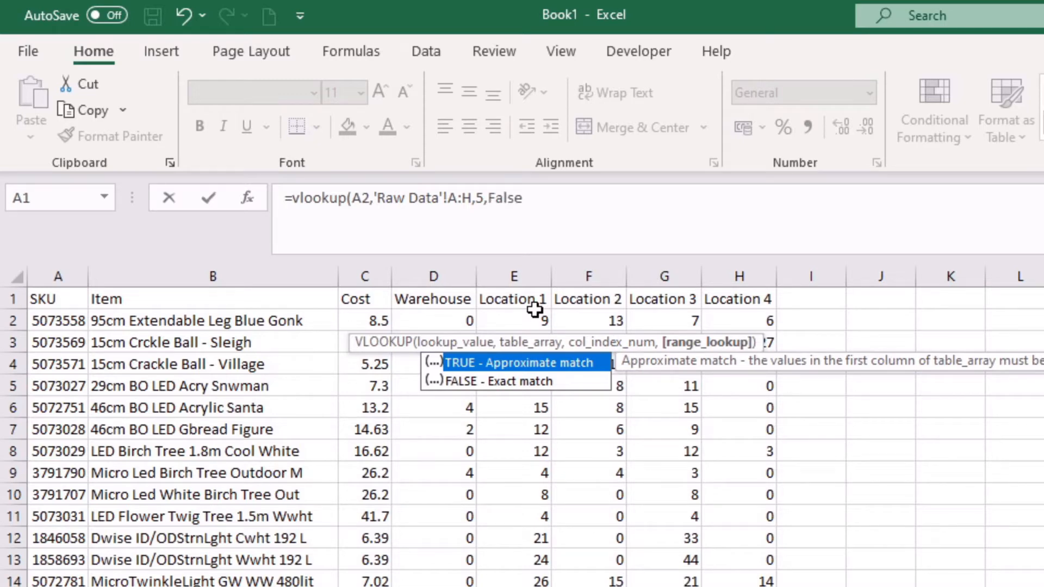
pyautogui.press('Escape')
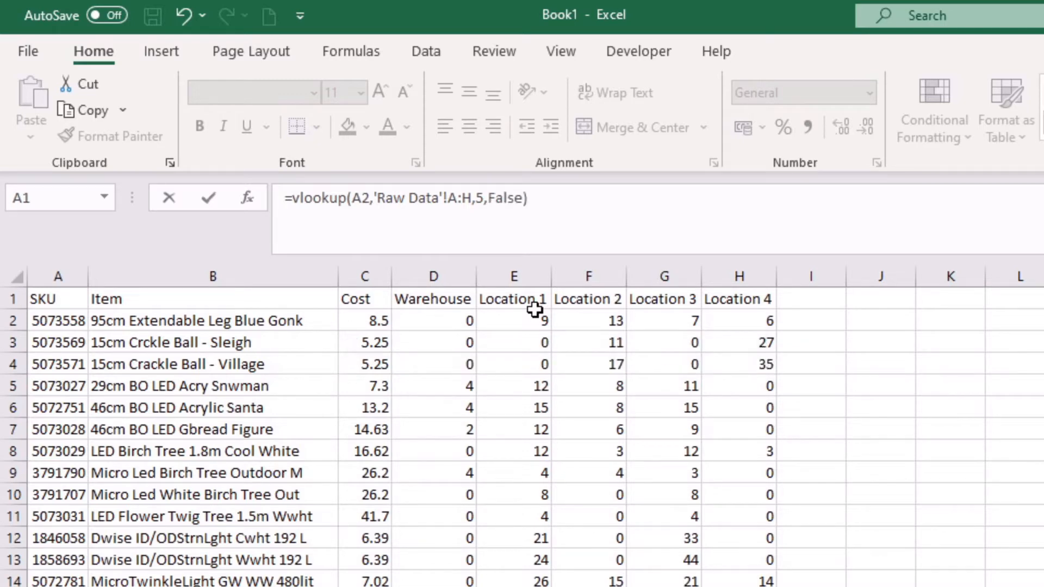
pyautogui.press('Return')
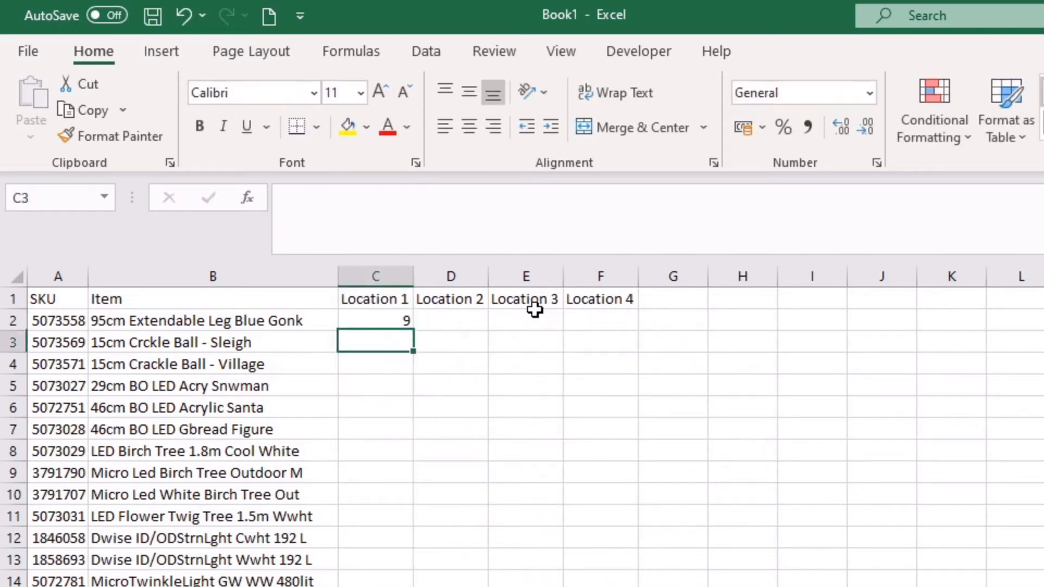
# Compare the lookup result in C2 with the first item's Location 1 stock on the Raw Data sheet
pyautogui.click(382, 324)
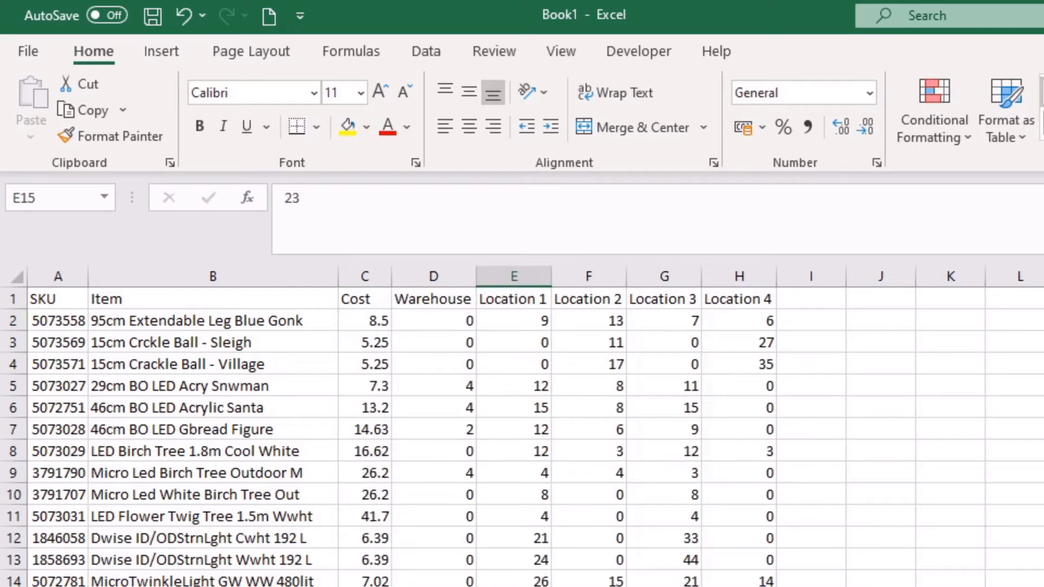
pyautogui.click(66, 326)
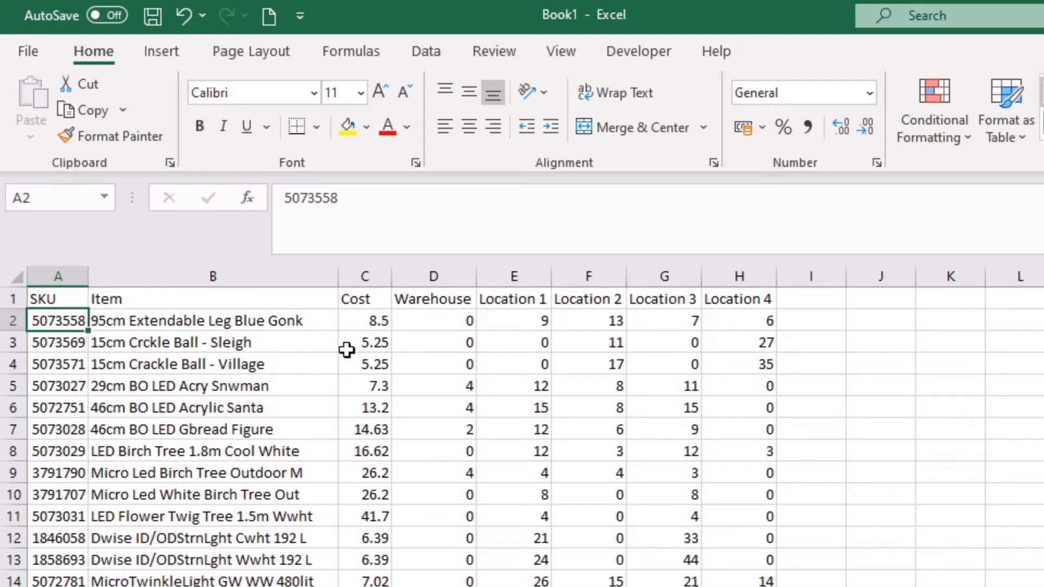
pyautogui.click(547, 326)
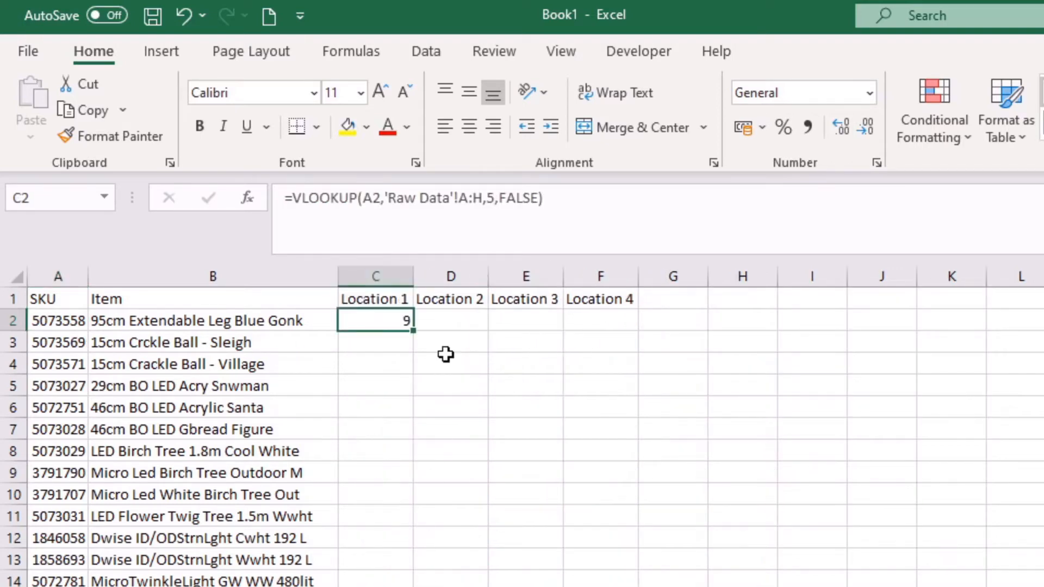
# Review the arguments of the VLOOKUP formula in C2 without changing them
pyautogui.click(436, 329)
pyautogui.click(375, 330)
pyautogui.click(441, 326)
pyautogui.click(375, 325)
pyautogui.click(380, 213)
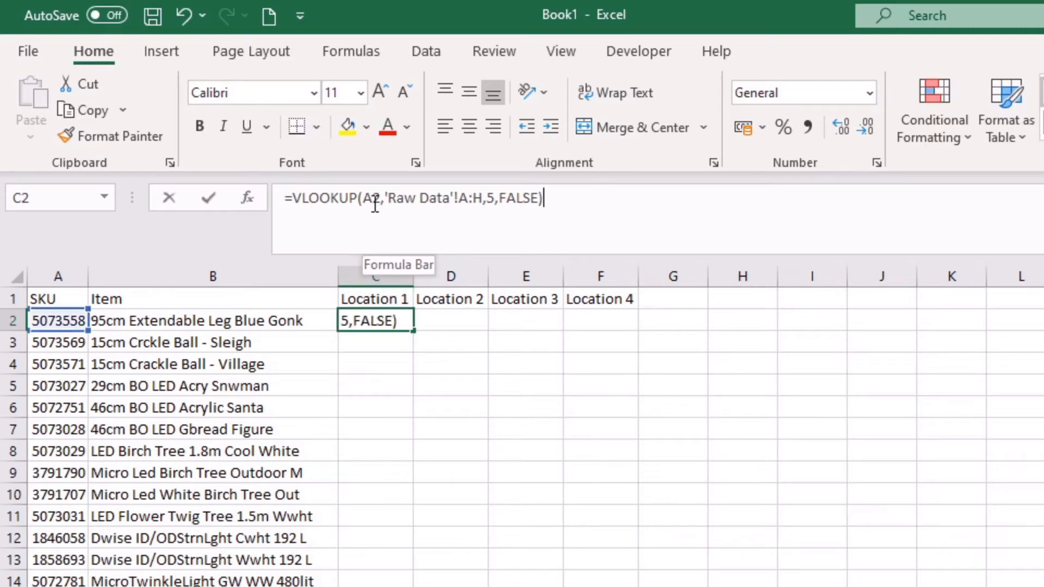
pyautogui.click(487, 200)
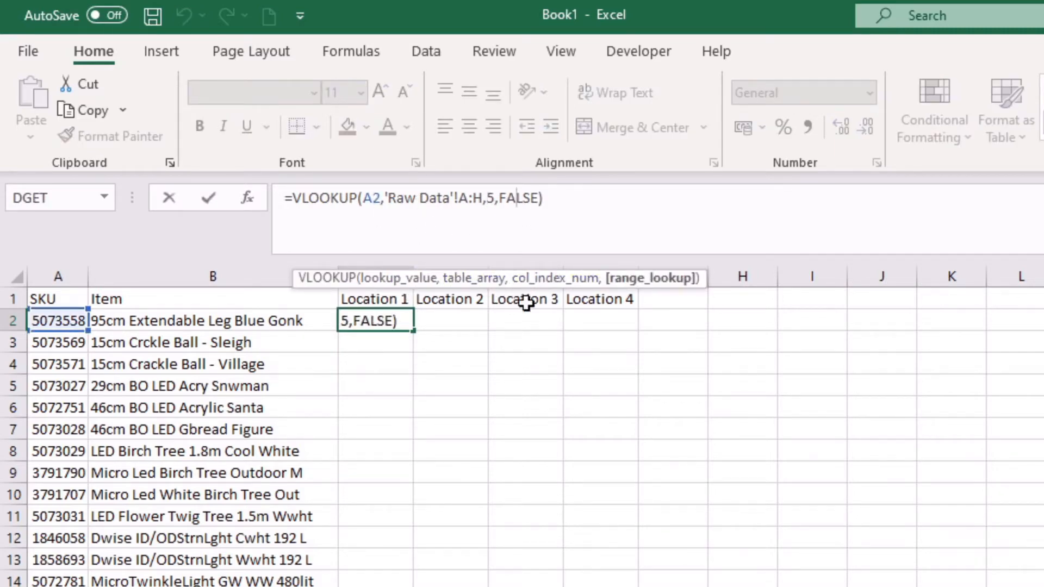
pyautogui.hotkey('ctrl', 'Return')
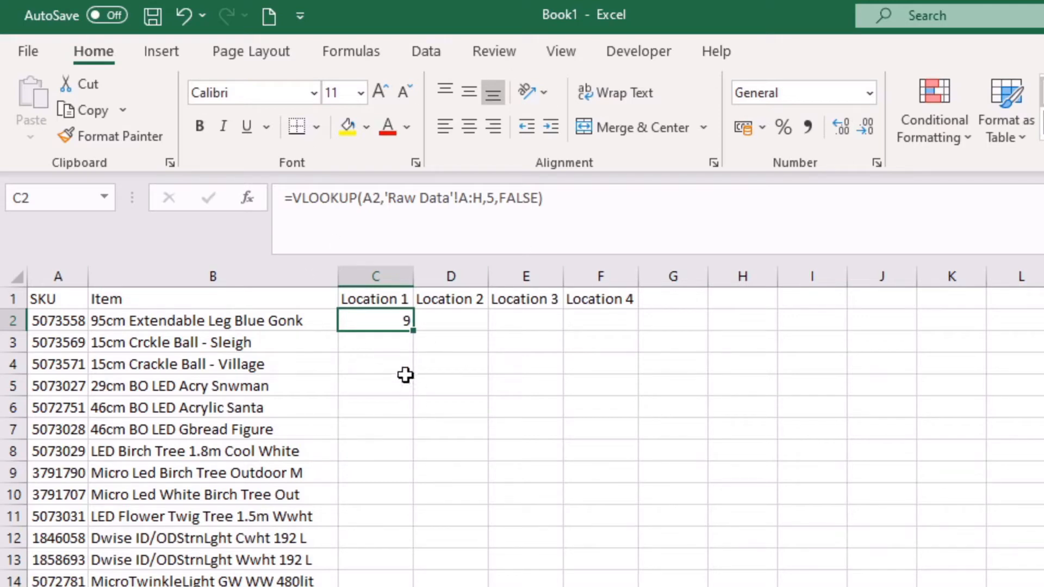
# Start an XLOOKUP formula in D2 with the SKU in A2 as the lookup value
pyautogui.click(441, 326)
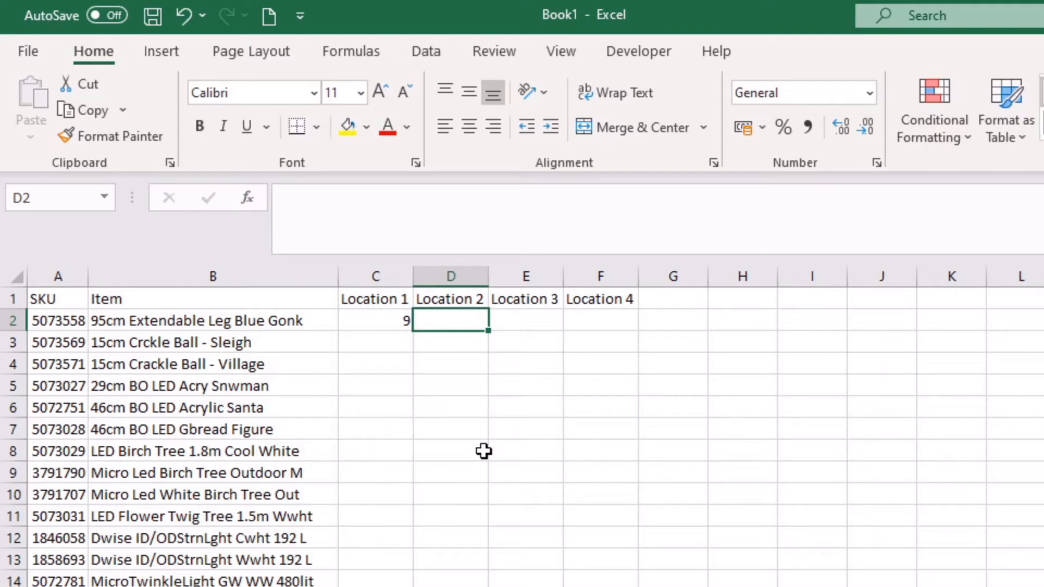
pyautogui.write('=xlok')
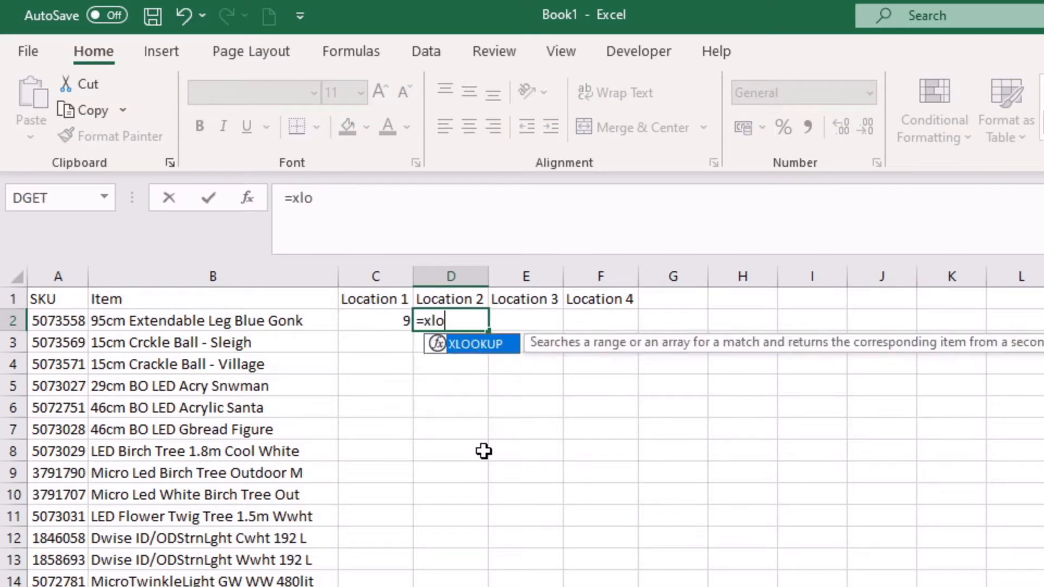
pyautogui.press('BackSpace')
pyautogui.write('okup(')
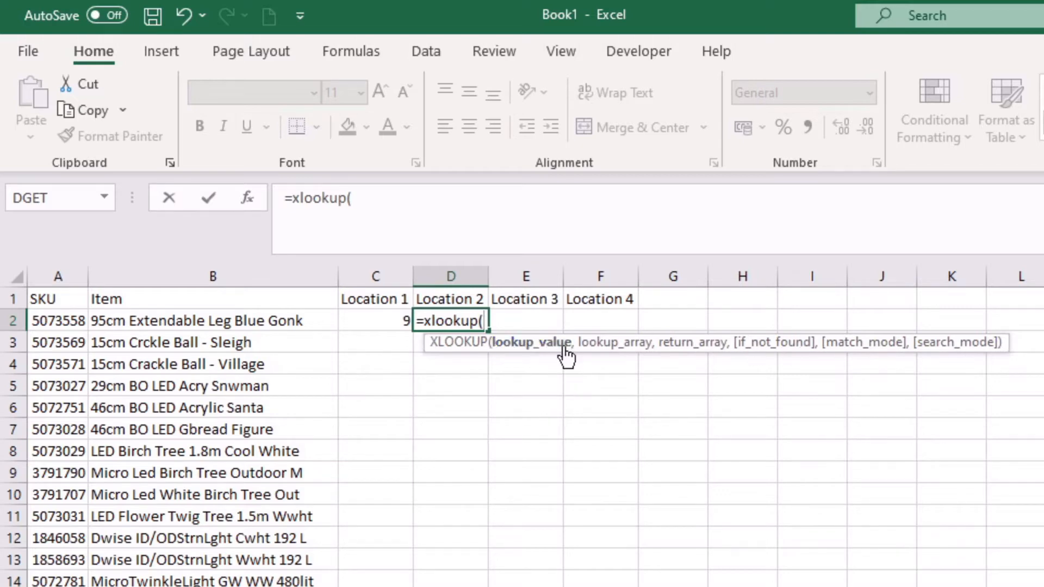
pyautogui.click(55, 324)
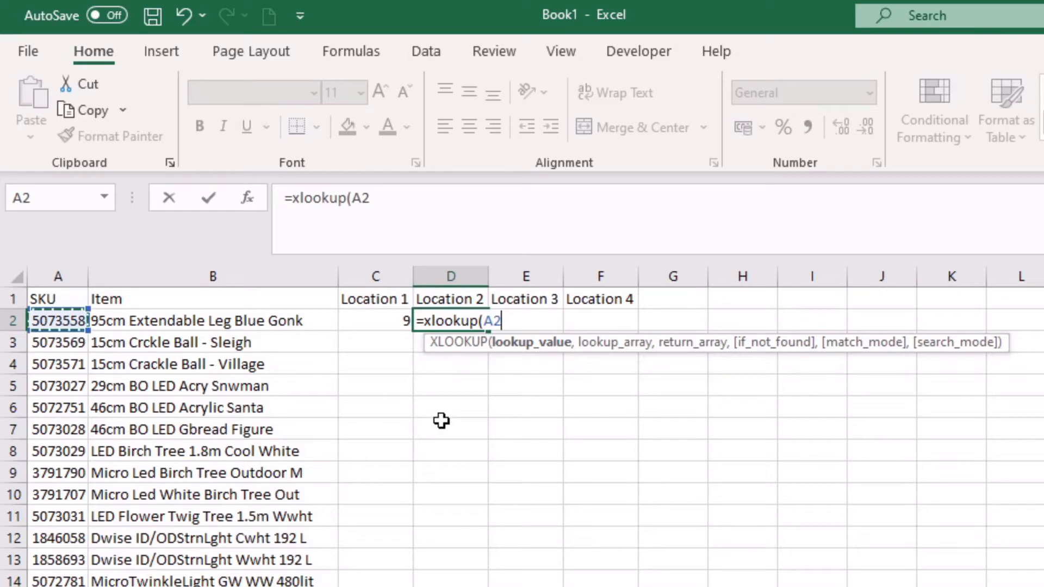
pyautogui.write(',')
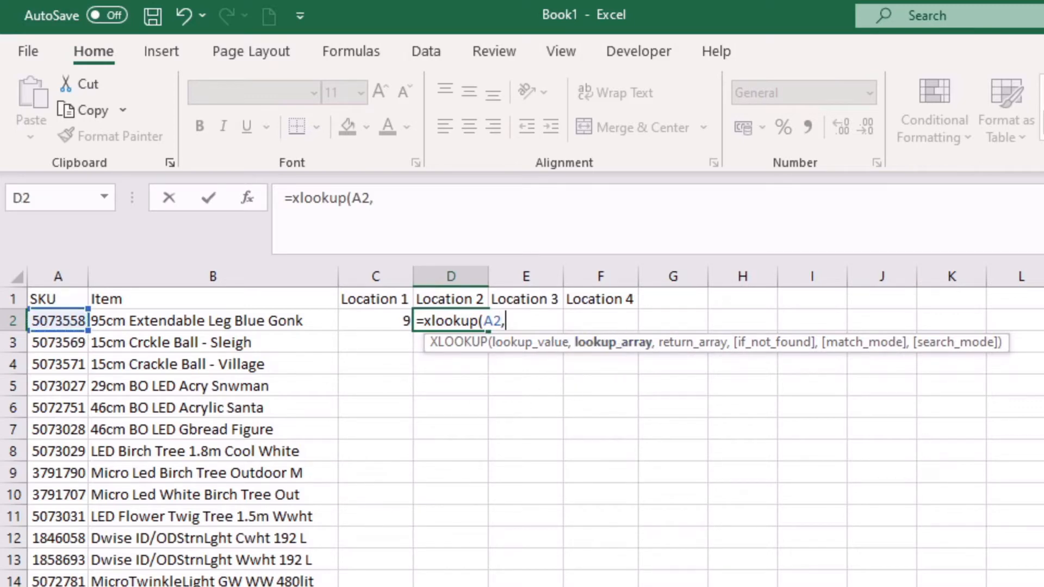
# Complete the XLOOKUP in D2 with Raw Data column A as lookup array and column F as return array
pyautogui.hotkey('ctrl', 'pagedown')
pyautogui.click(76, 272)
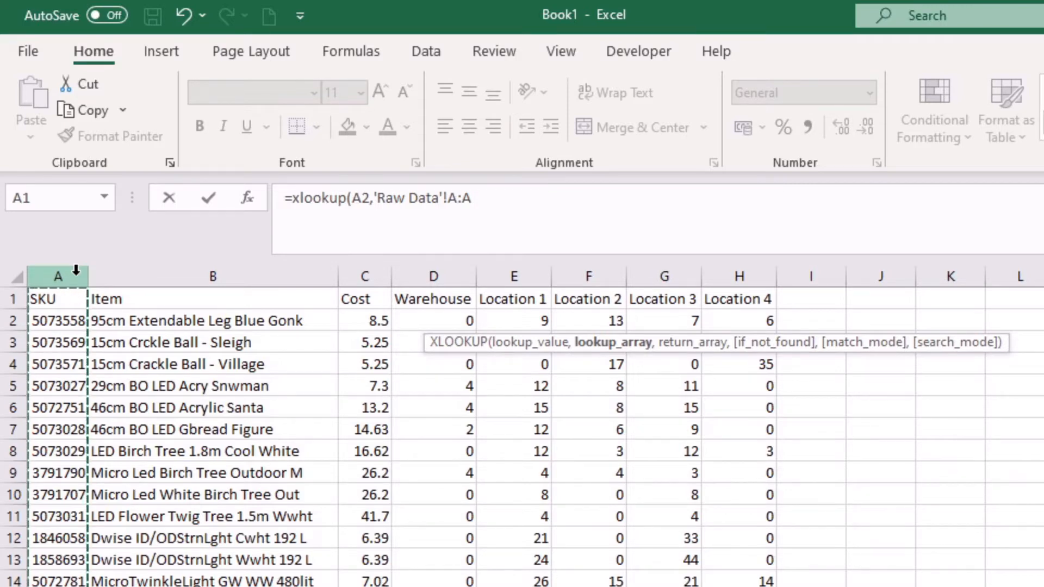
pyautogui.write(',')
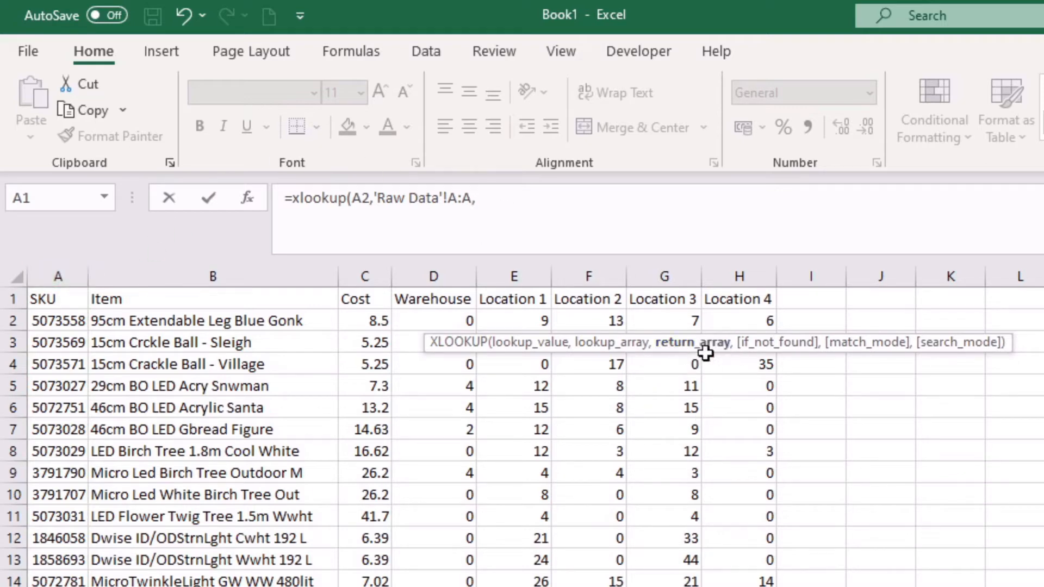
pyautogui.click(573, 274)
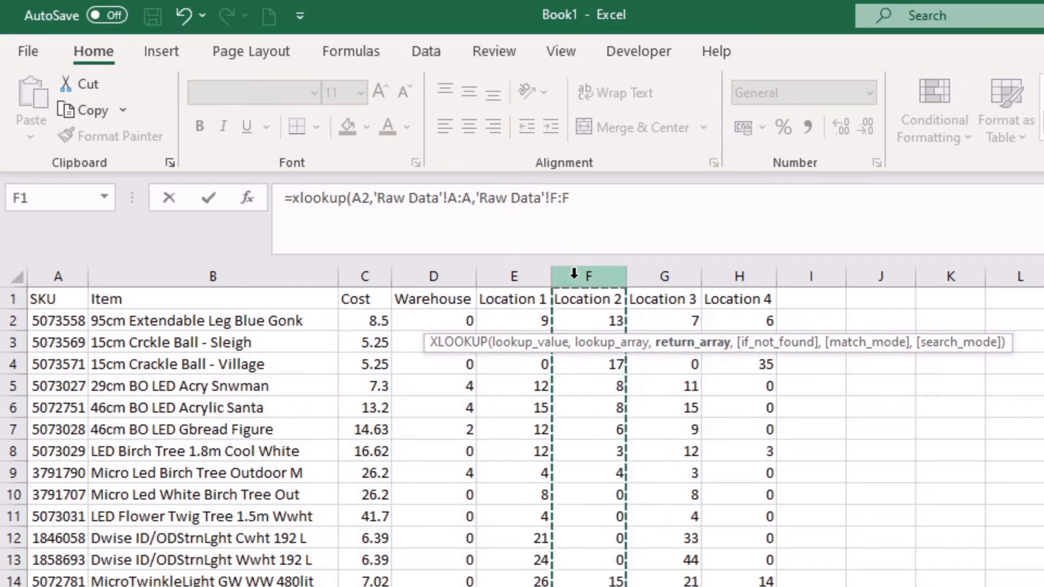
pyautogui.write(')')
pyautogui.press('Return')
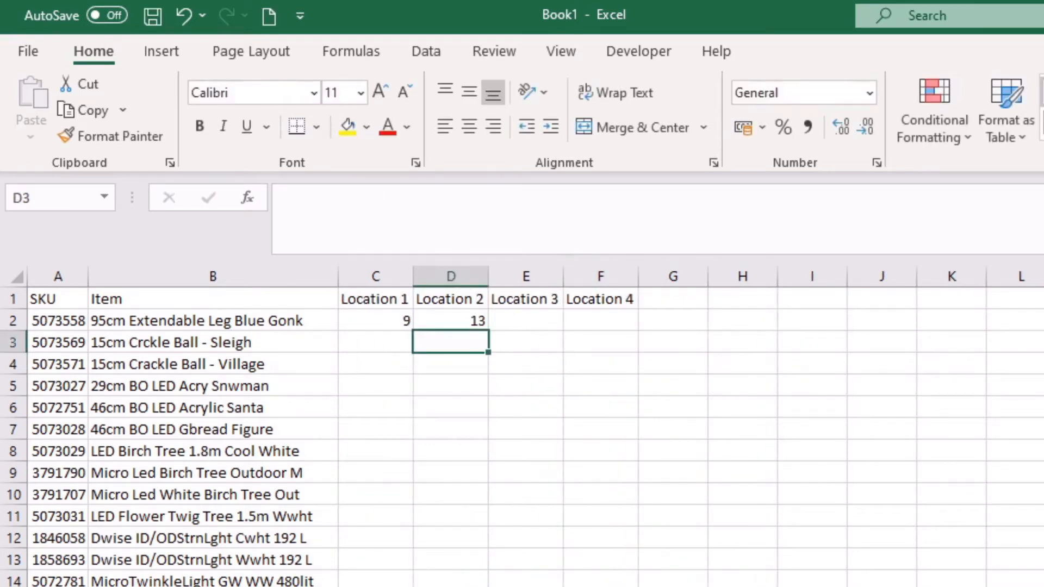
# Review the lookup value, lookup array and return array of the XLOOKUP formula in D2 without changing them
pyautogui.click(434, 324)
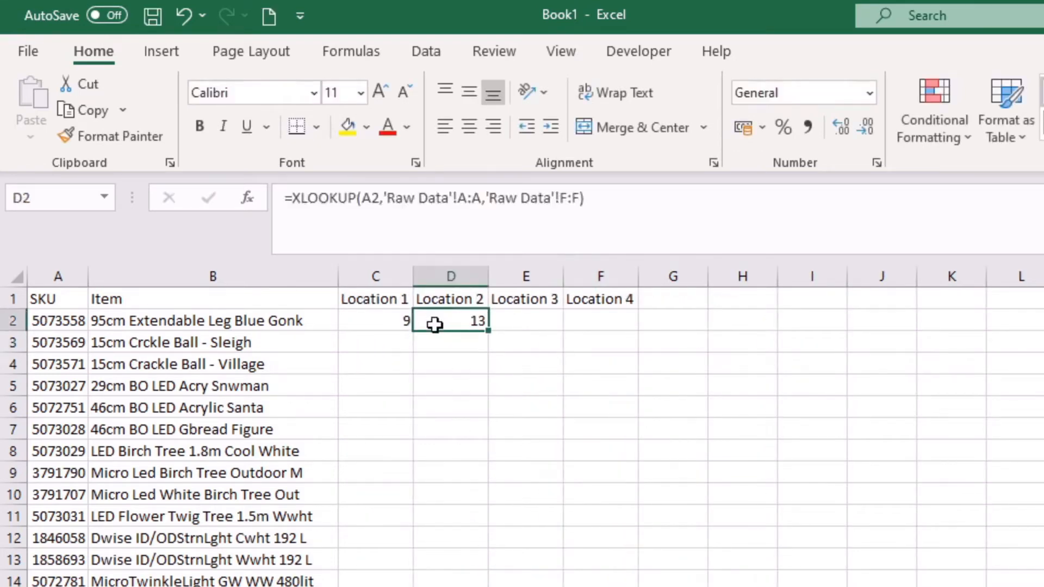
pyautogui.click(363, 199)
pyautogui.click(432, 200)
pyautogui.click(522, 198)
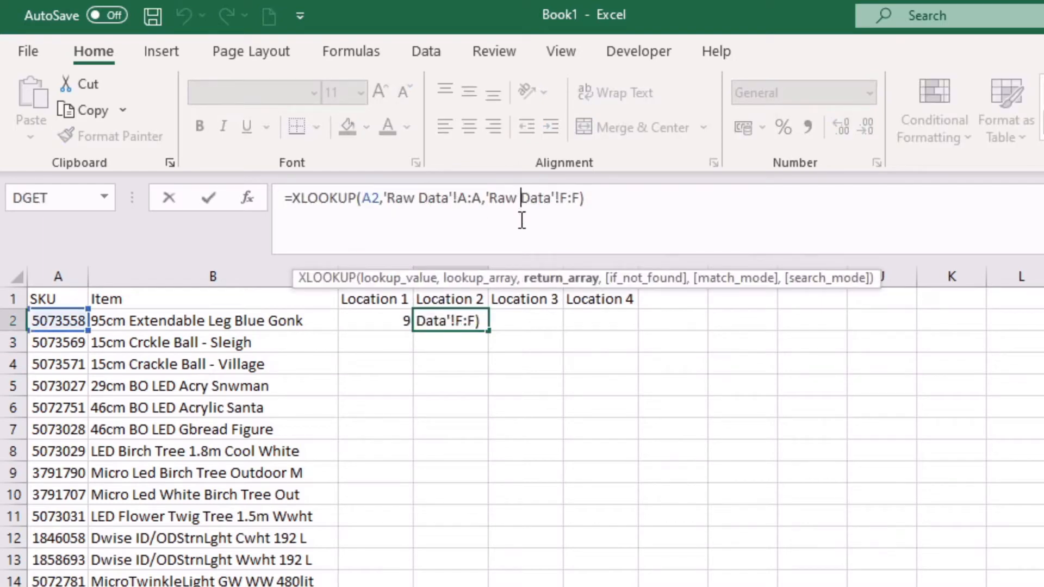
pyautogui.hotkey('ctrl', 'Return')
# Review the table array, column index and match arguments of the VLOOKUP formula in C2 for comparison
pyautogui.click(390, 315)
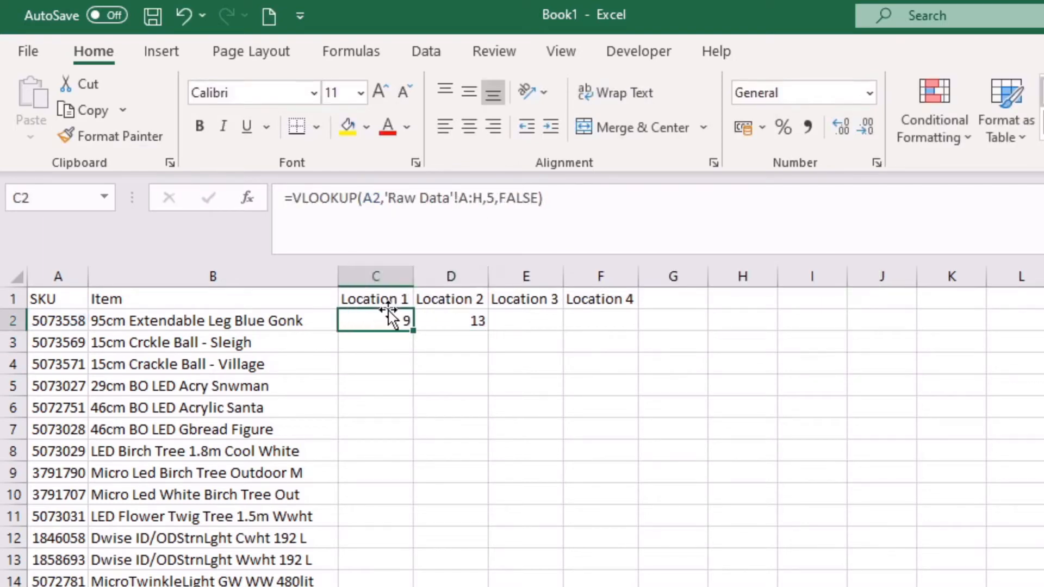
pyautogui.click(380, 199)
pyautogui.click(481, 199)
pyautogui.click(489, 198)
pyautogui.click(511, 199)
pyautogui.press('Escape')
# Highlight the lookup value and the two Raw Data ranges in D2's XLOOKUP formula, leaving the formula as it is
pyautogui.click(477, 320)
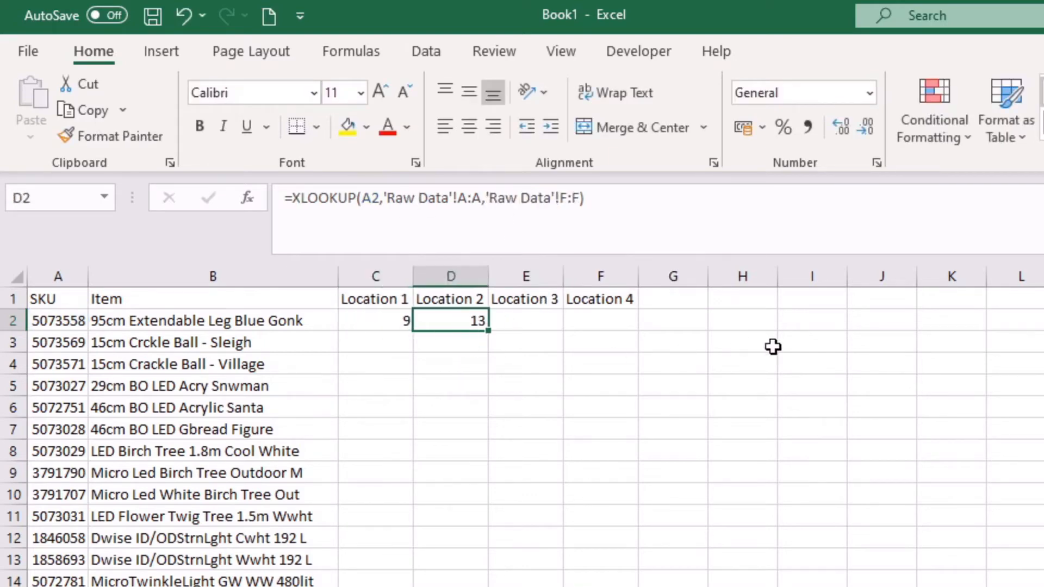
pyautogui.doubleClick(374, 199)
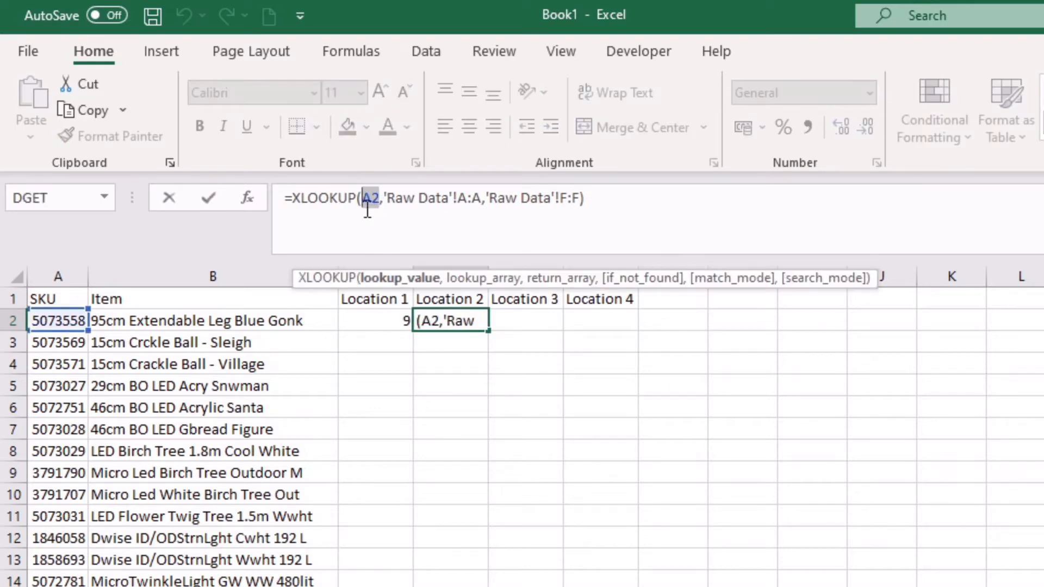
pyautogui.moveTo(384, 198); pyautogui.dragTo(579, 199)
pyautogui.hotkey('ctrl', 'Return')
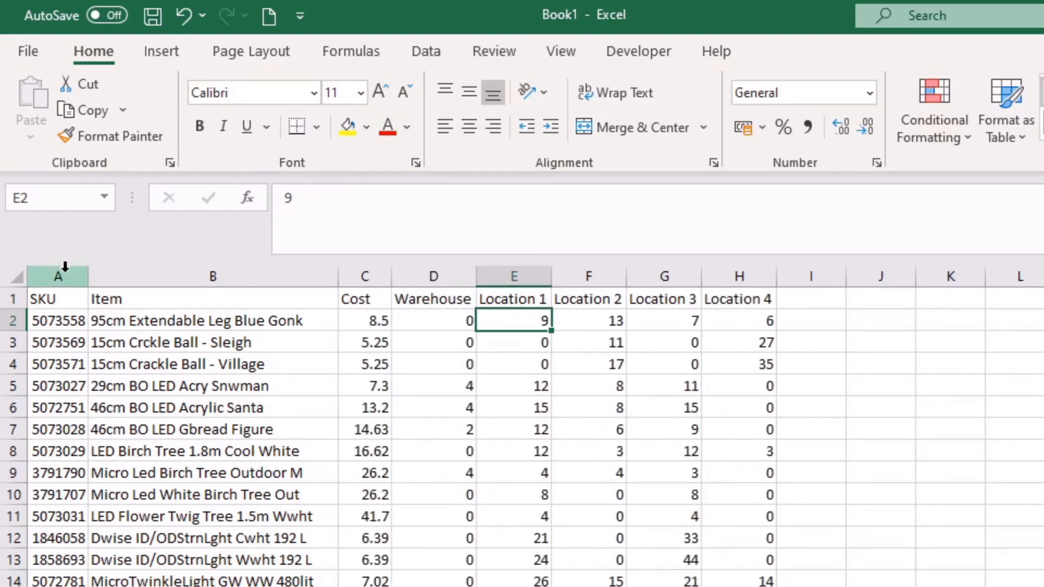
# Move the SKU column on the Raw Data sheet to between the Item and Cost columns
pyautogui.click(65, 269)
pyautogui.hotkey('ctrl', 'x')
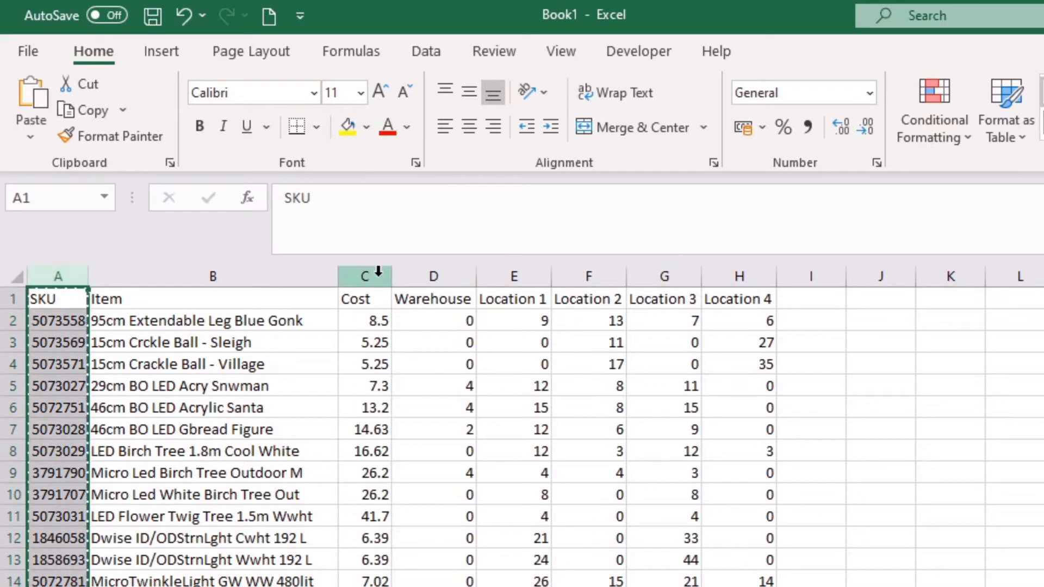
pyautogui.rightClick(378, 273)
pyautogui.press('Escape')
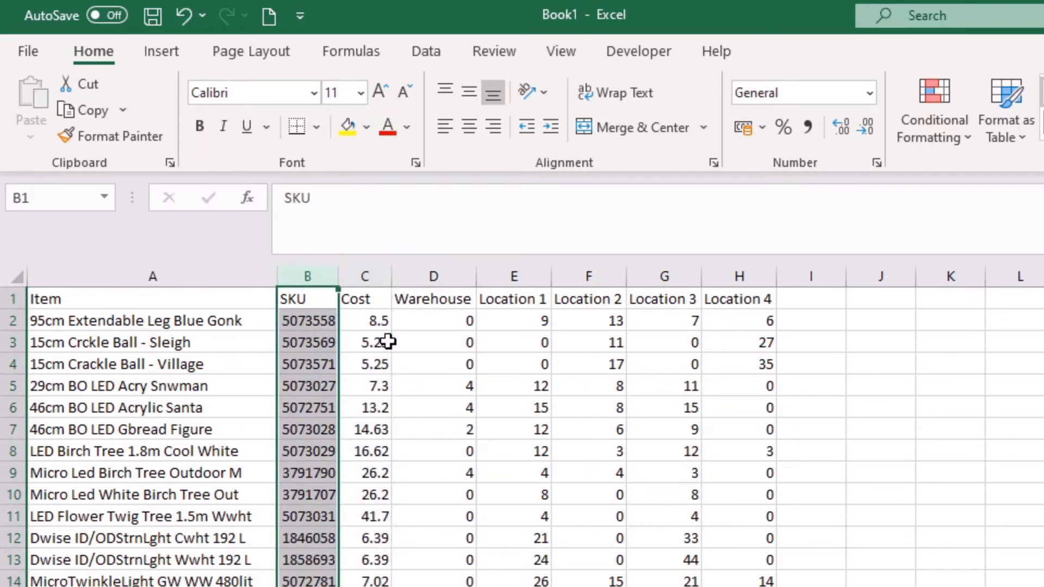
pyautogui.click(503, 342)
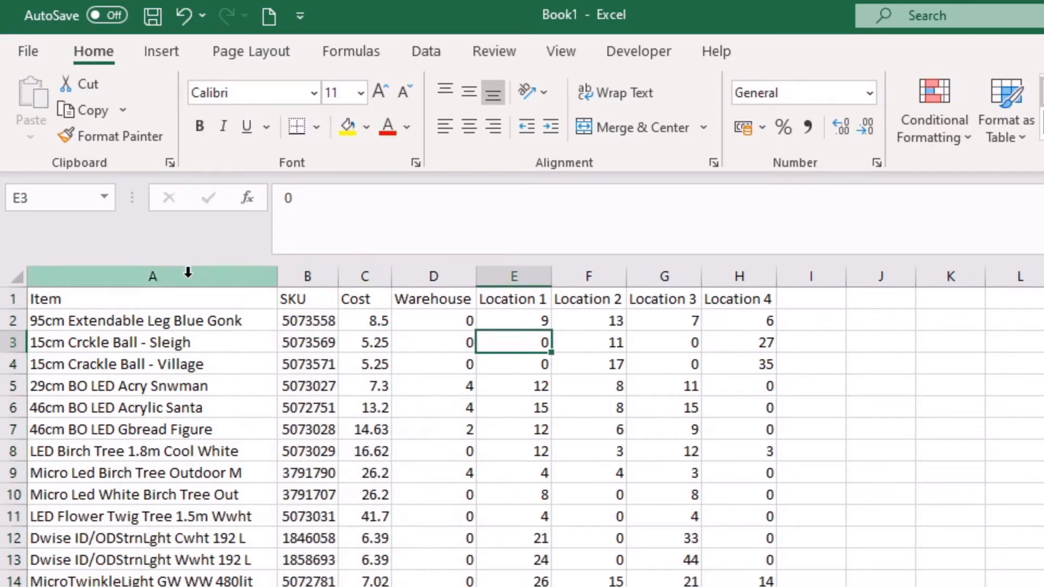
pyautogui.click(186, 273)
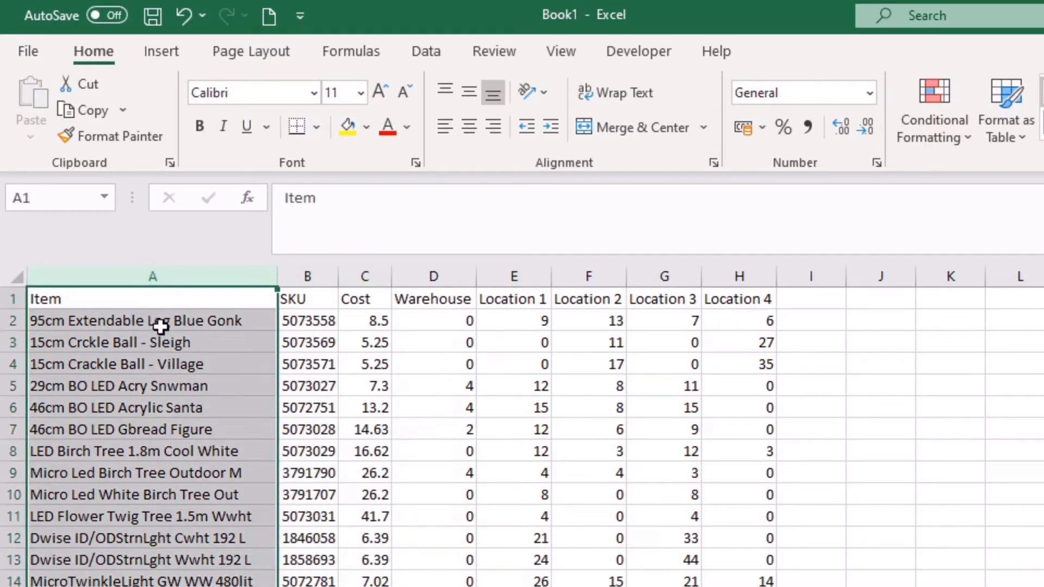
pyautogui.click(303, 275)
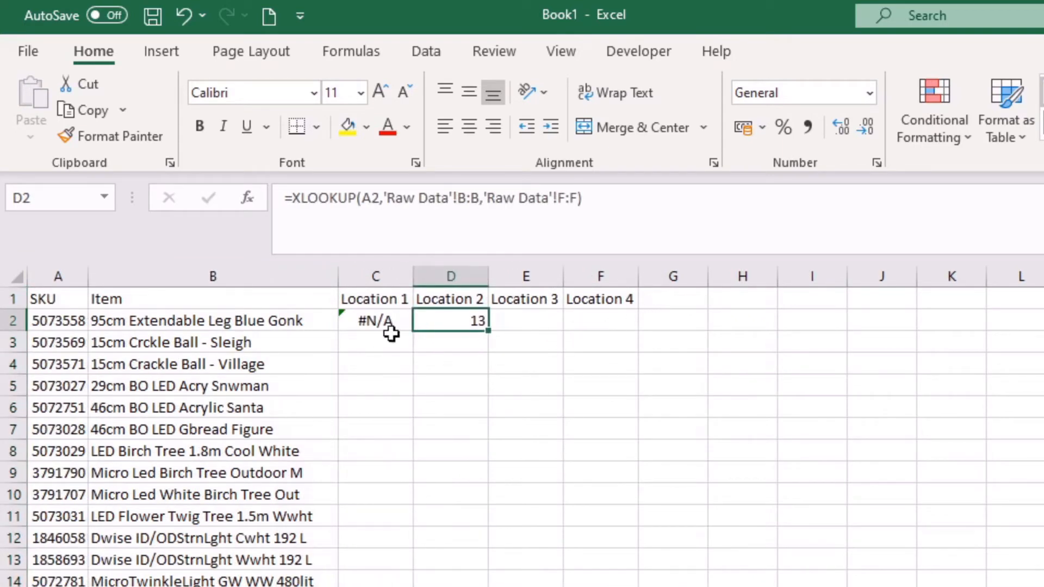
# Examine how the VLOOKUP in C2 and the XLOOKUP in D2 reference the rearranged Raw Data columns
pyautogui.click(377, 321)
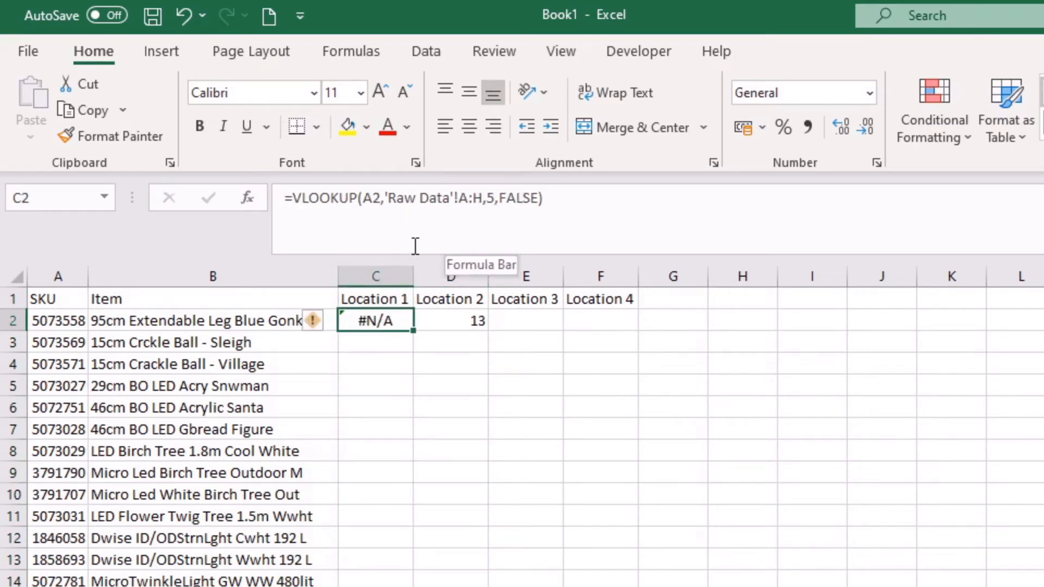
pyautogui.click(370, 206)
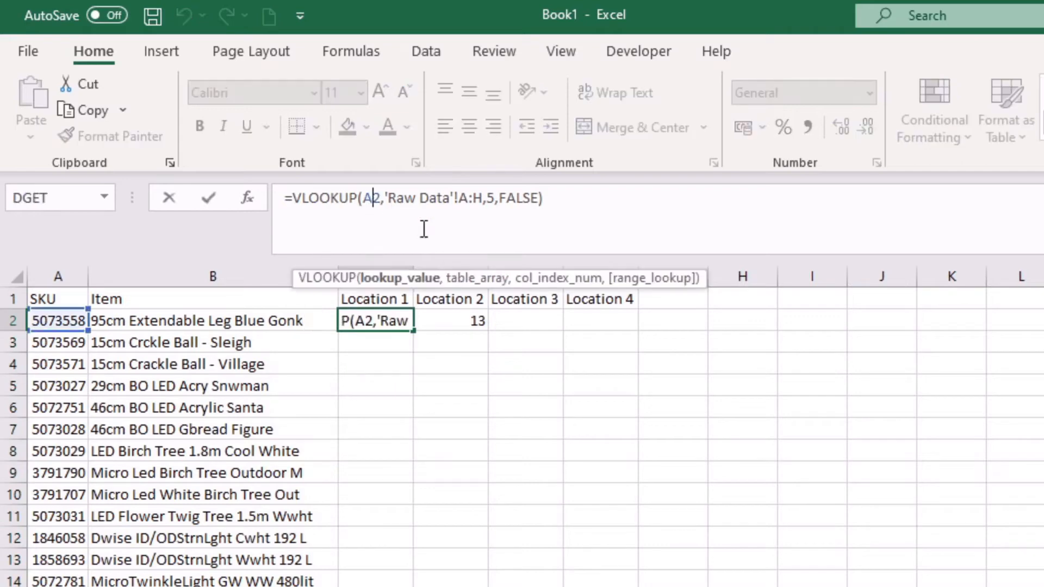
pyautogui.click(468, 205)
pyautogui.press('Escape')
pyautogui.click(464, 323)
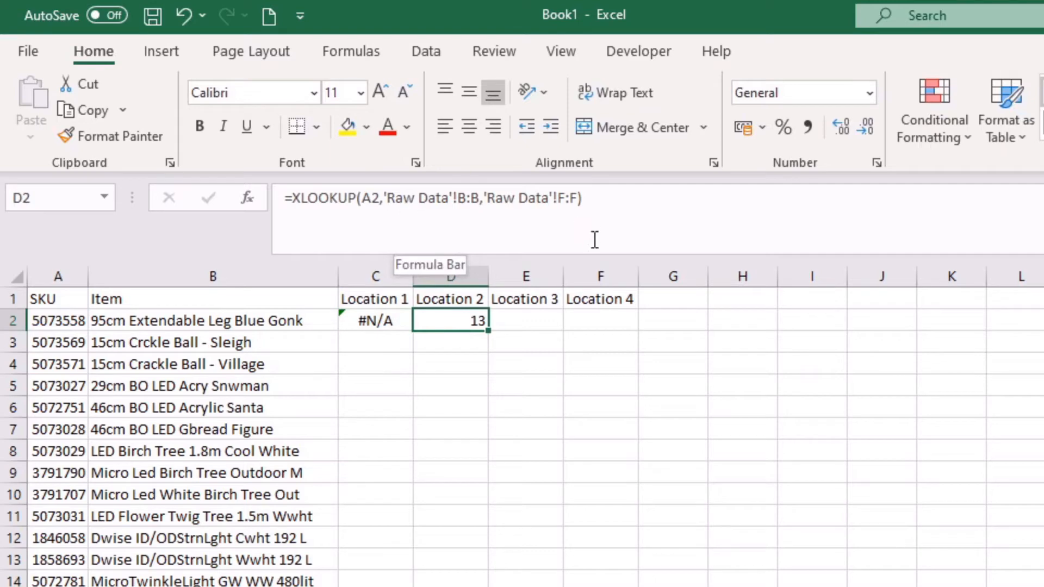
pyautogui.click(459, 204)
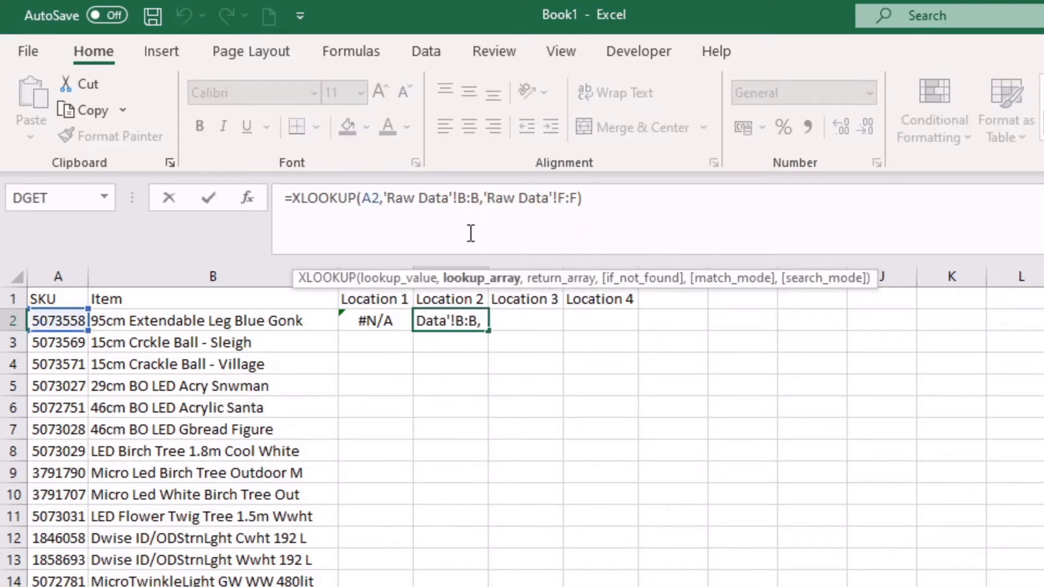
pyautogui.hotkey('ctrl', 'Return')
# Copy the Item header from B1 into G1 on the Example sheet
pyautogui.click(522, 318)
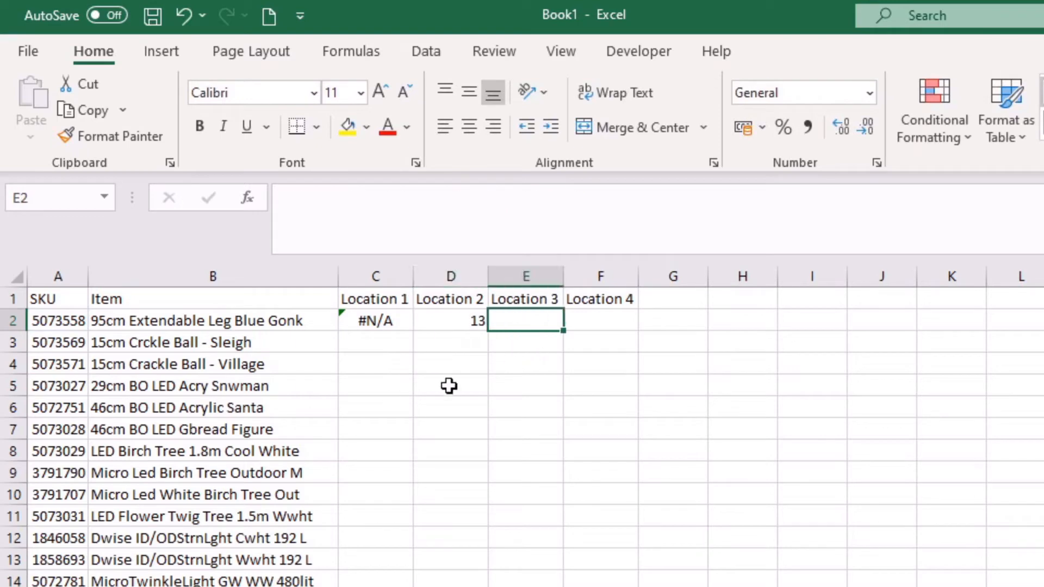
pyautogui.click(646, 320)
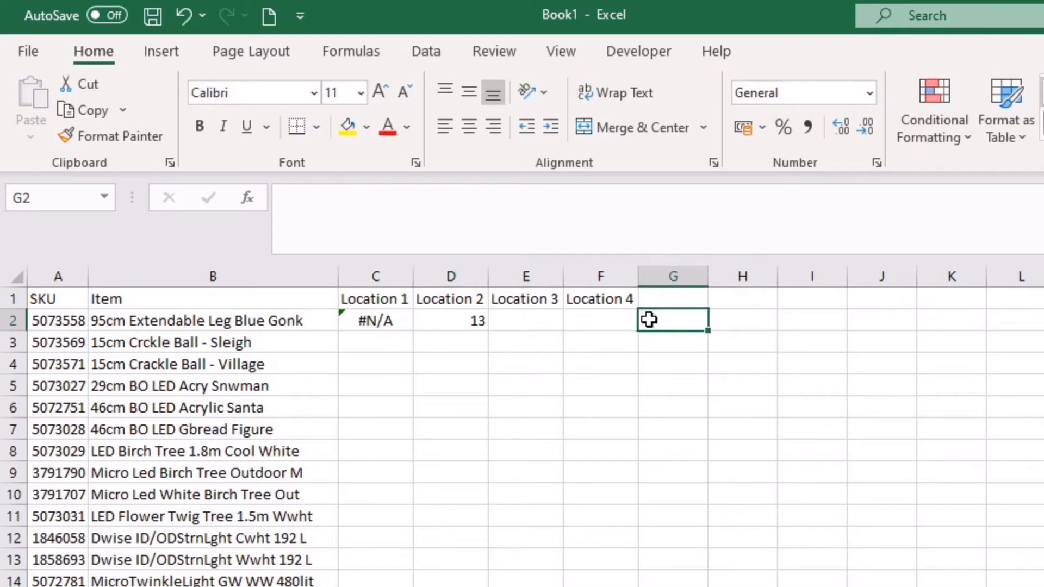
pyautogui.click(156, 298)
pyautogui.hotkey('ctrl', 'c')
pyautogui.click(694, 302)
pyautogui.hotkey('ctrl', 'v')
# Try to build a VLOOKUP in G2 that looks up A2 in Raw Data columns B:H
pyautogui.click(666, 319)
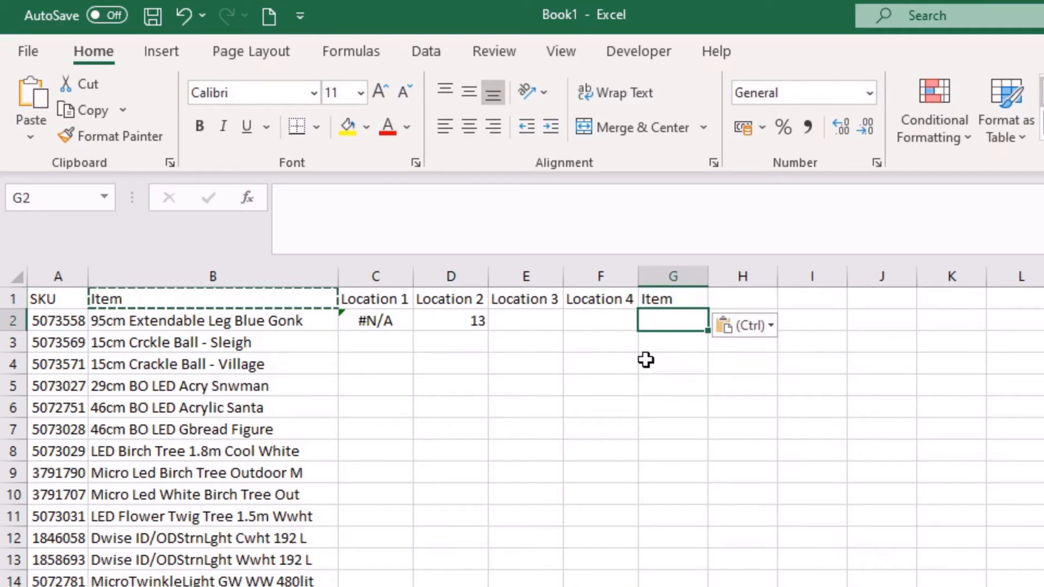
pyautogui.write('=')
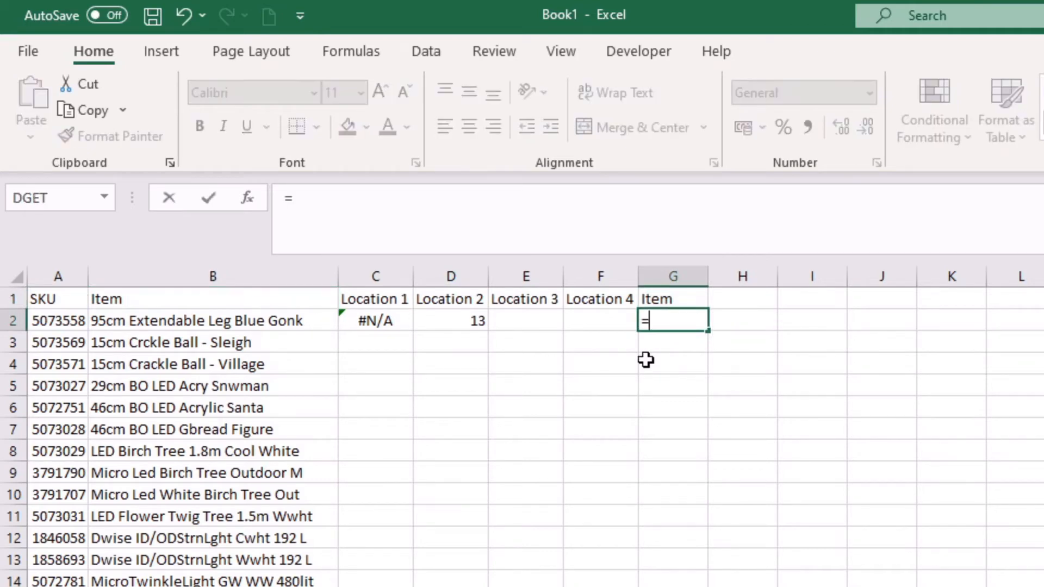
pyautogui.write('vlooku(')
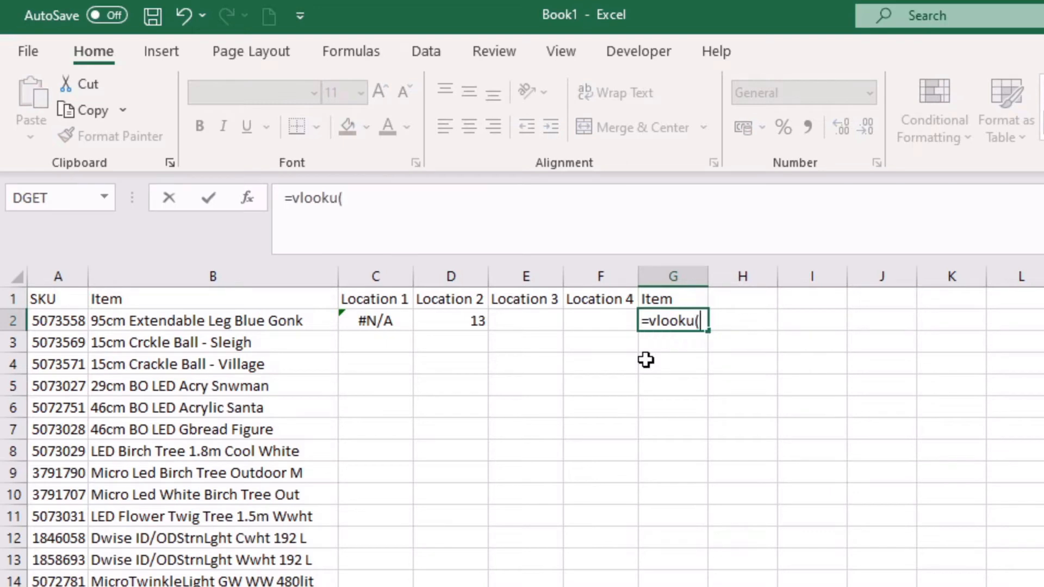
pyautogui.press('BackSpace')
pyautogui.write('p(')
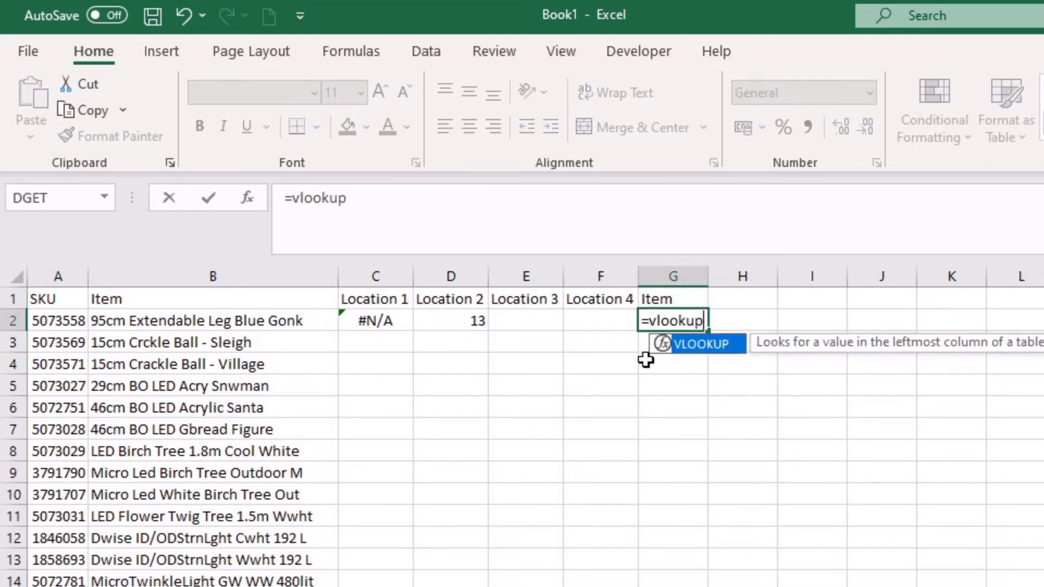
pyautogui.click(63, 324)
pyautogui.write(',')
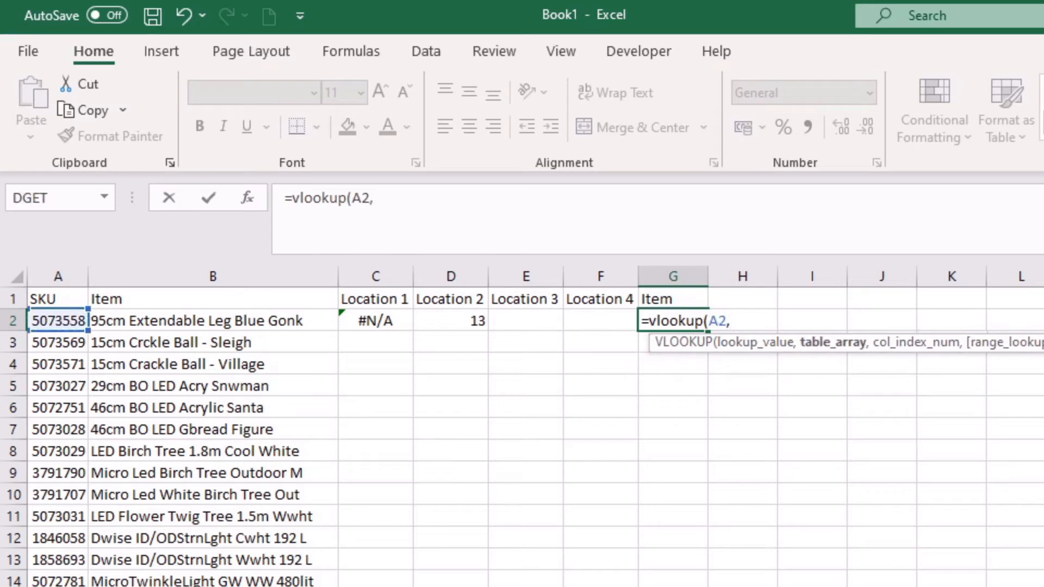
pyautogui.click(202, 586)
pyautogui.moveTo(306, 280); pyautogui.dragTo(739, 280)
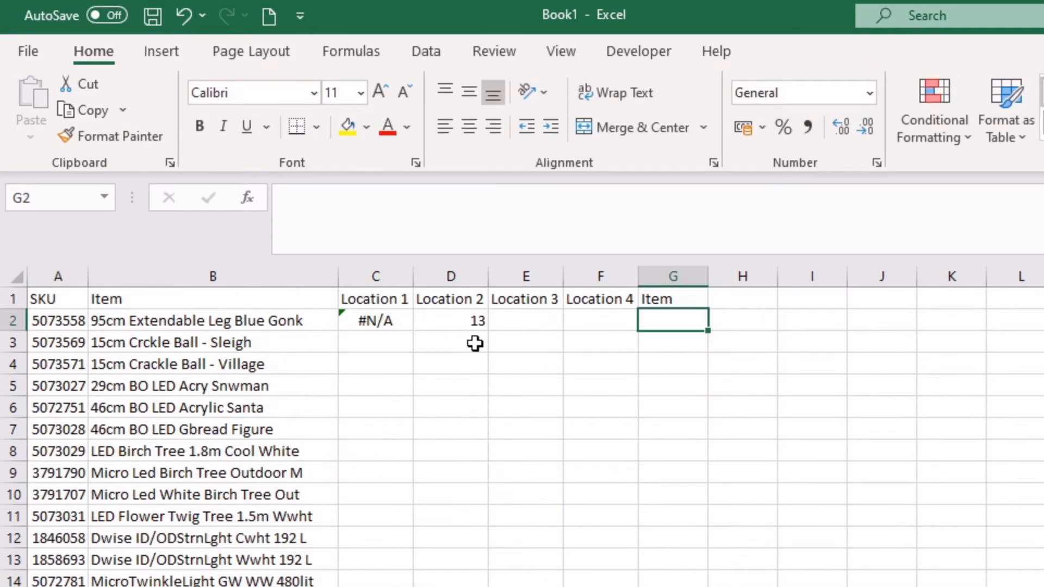
# Enter an XLOOKUP in G2 that finds A2 in Raw Data column B and returns column A, and fit column G to its contents
pyautogui.write('=')
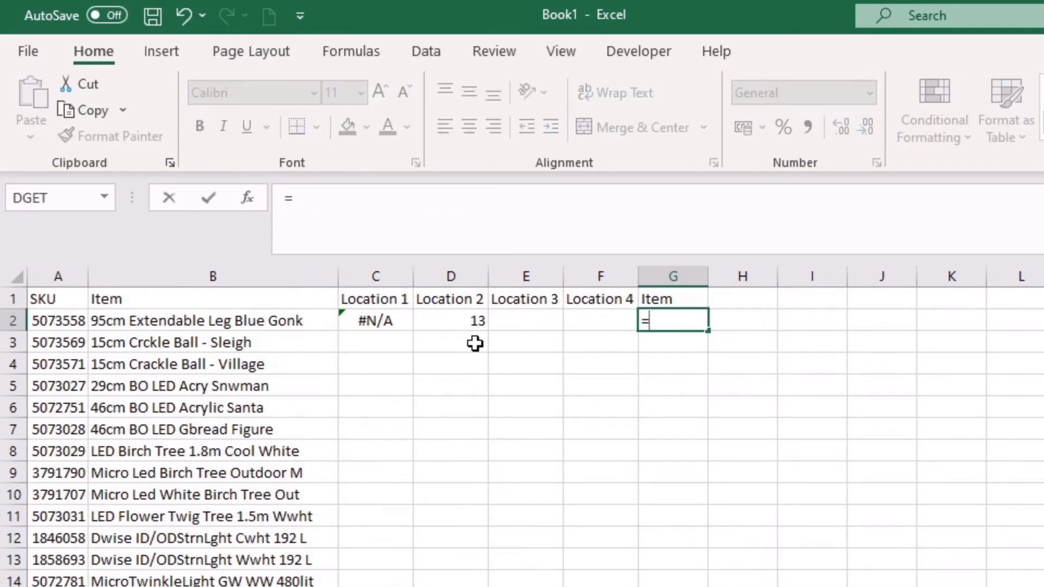
pyautogui.write('xlookup(')
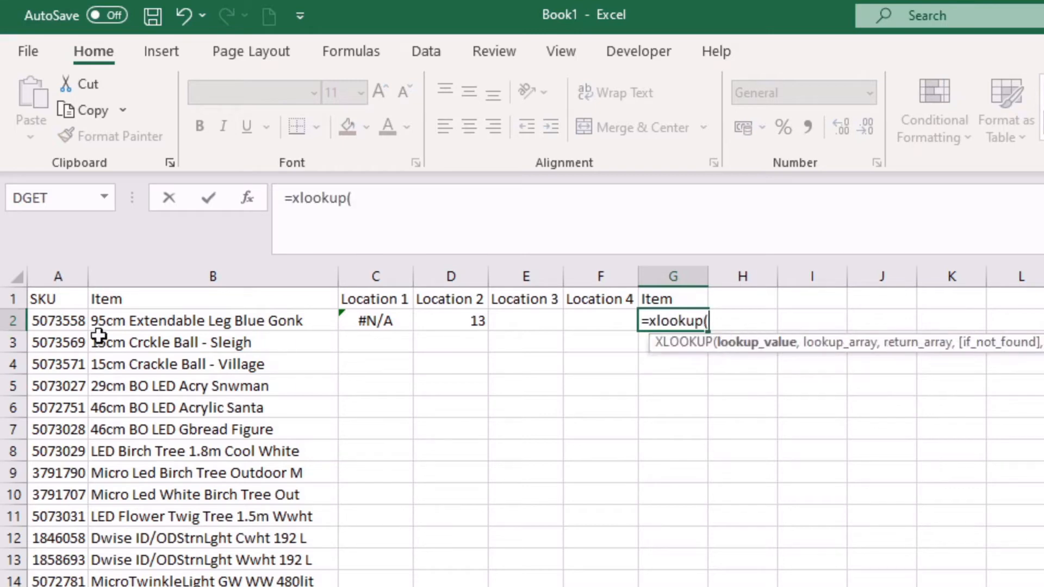
pyautogui.click(76, 320)
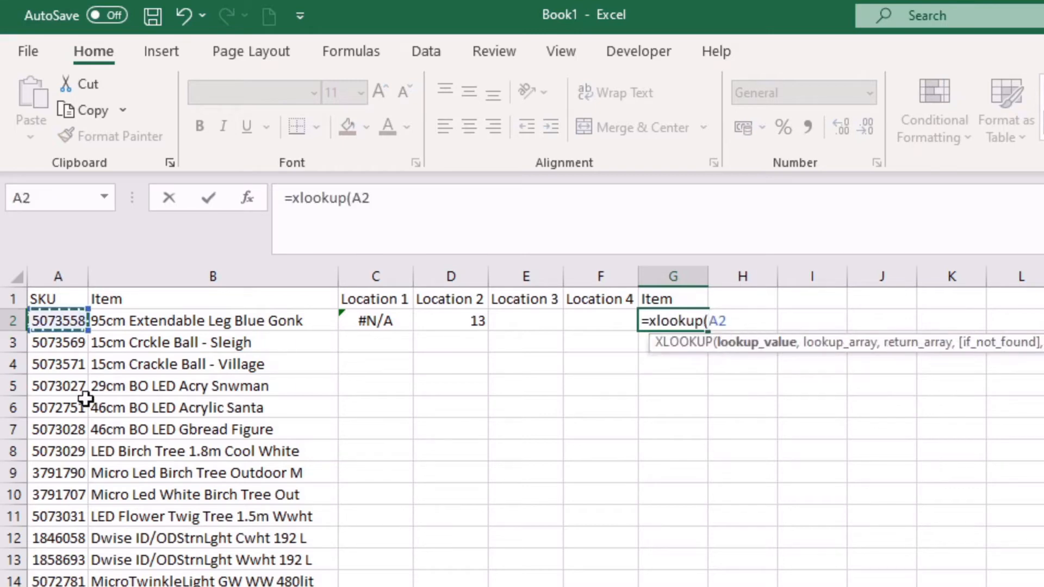
pyautogui.write(',')
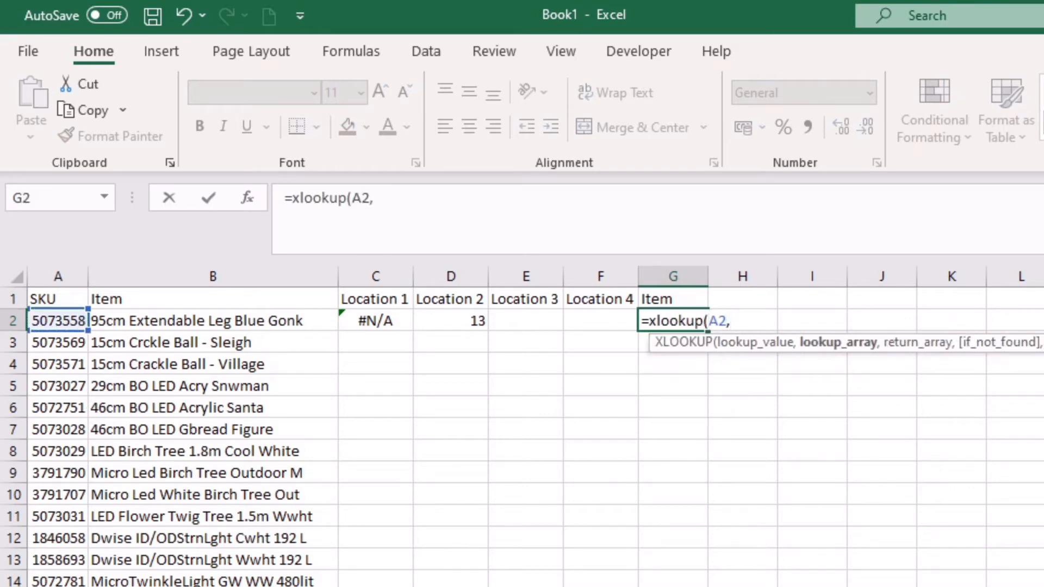
pyautogui.hotkey('ctrl', 'pagedown')
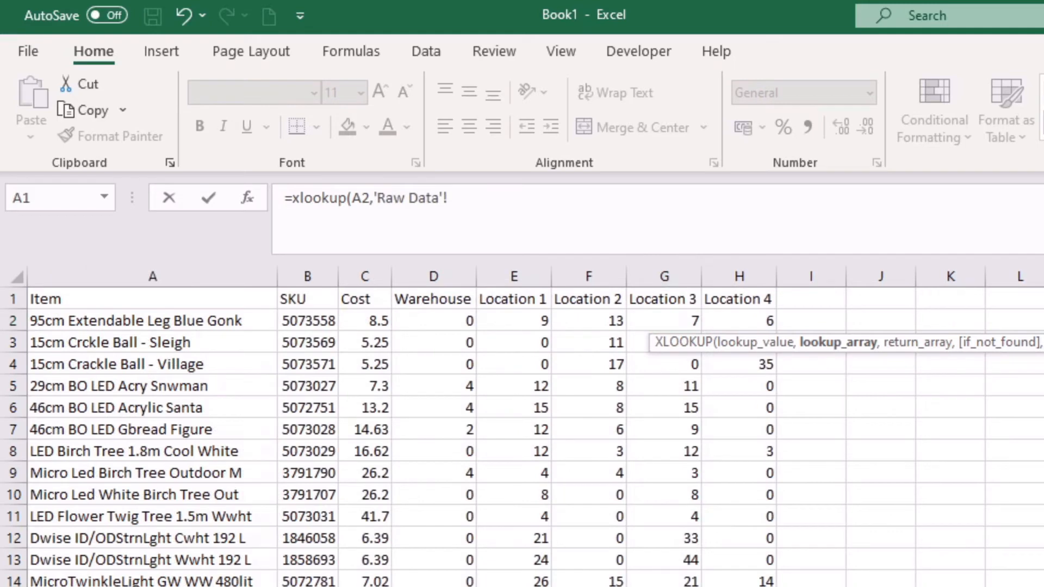
pyautogui.click(305, 275)
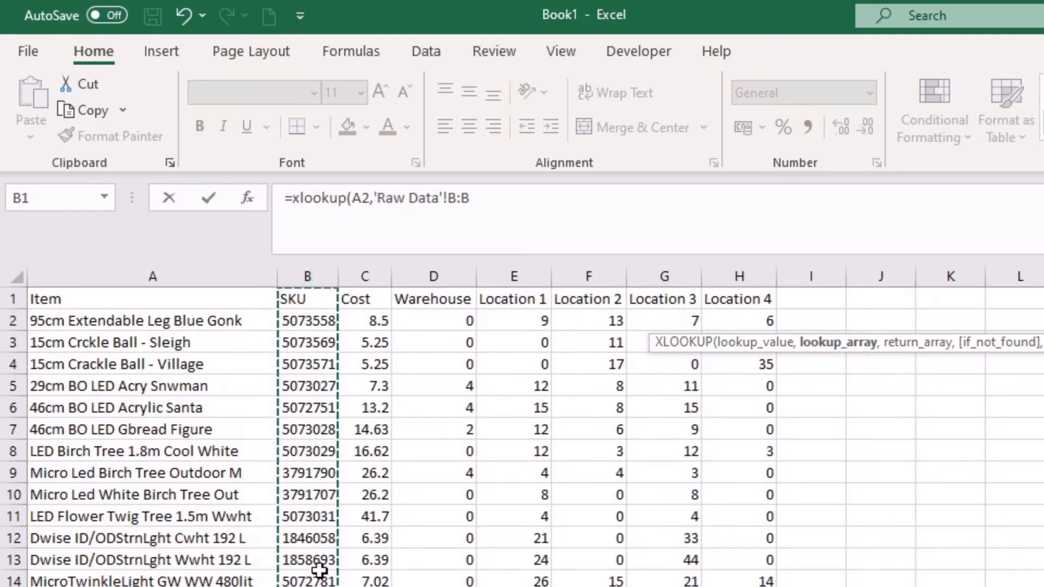
pyautogui.write(',')
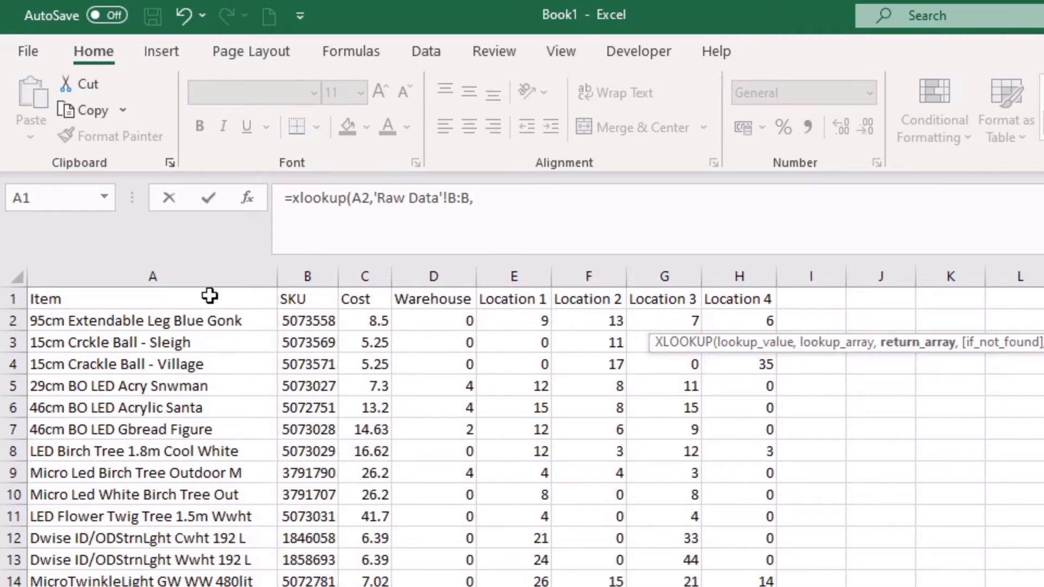
pyautogui.click(206, 275)
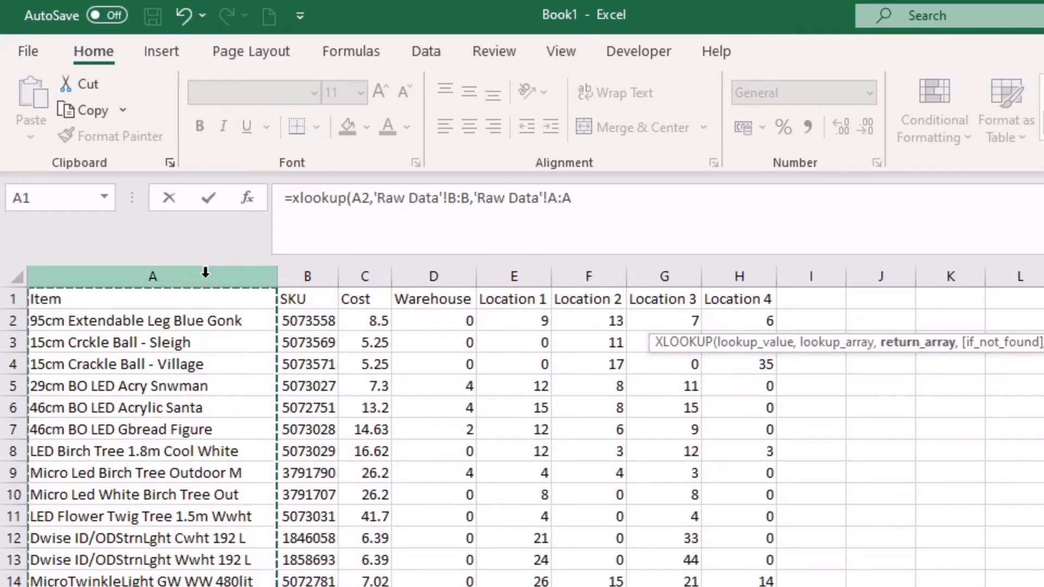
pyautogui.press('Return')
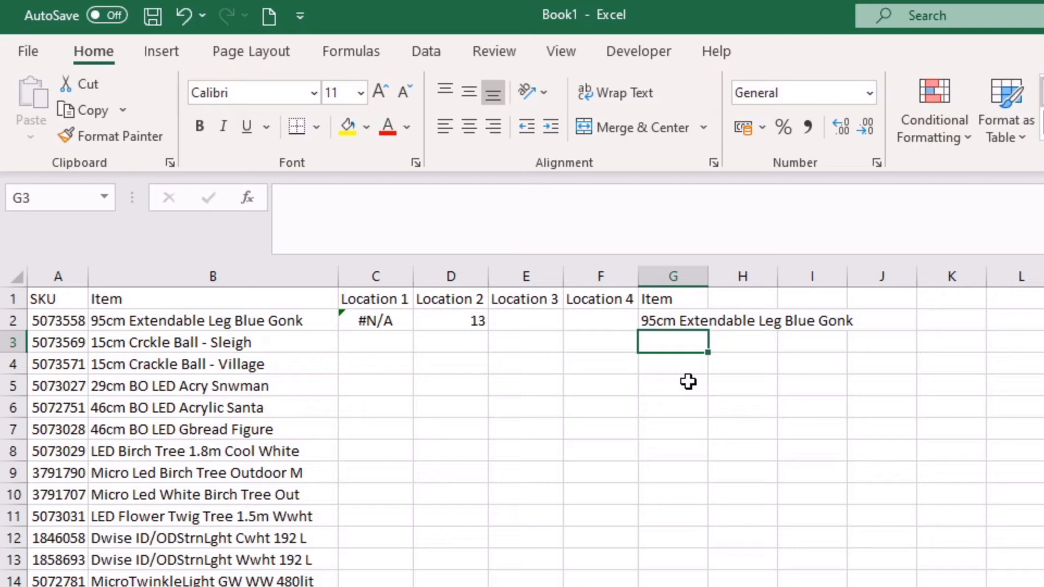
pyautogui.doubleClick(707, 277)
# Review the XLOOKUP in G2, the VLOOKUP in C2 and the XLOOKUP in D2 to compare their column references
pyautogui.click(708, 322)
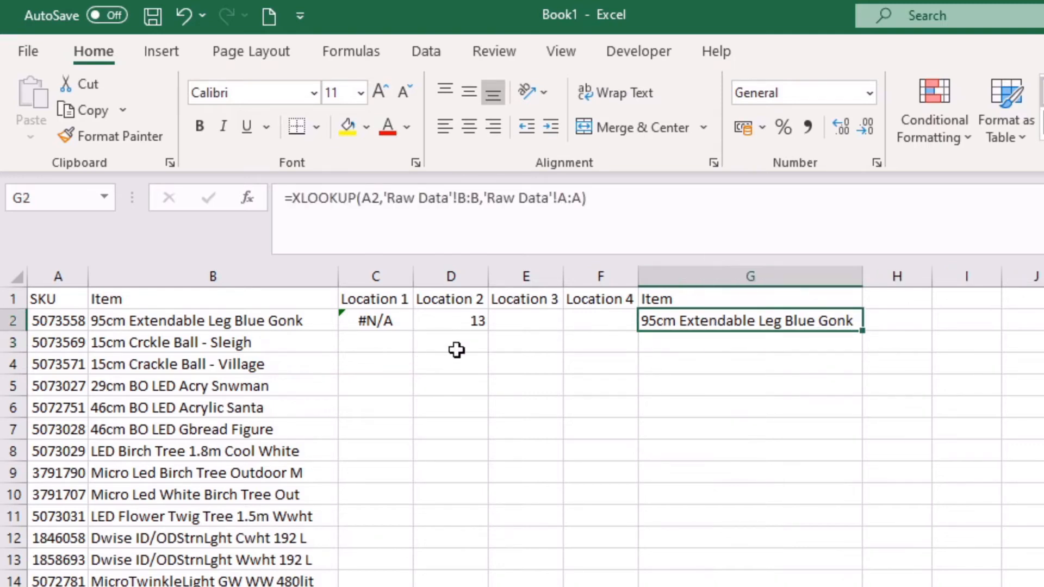
pyautogui.click(576, 319)
pyautogui.click(346, 315)
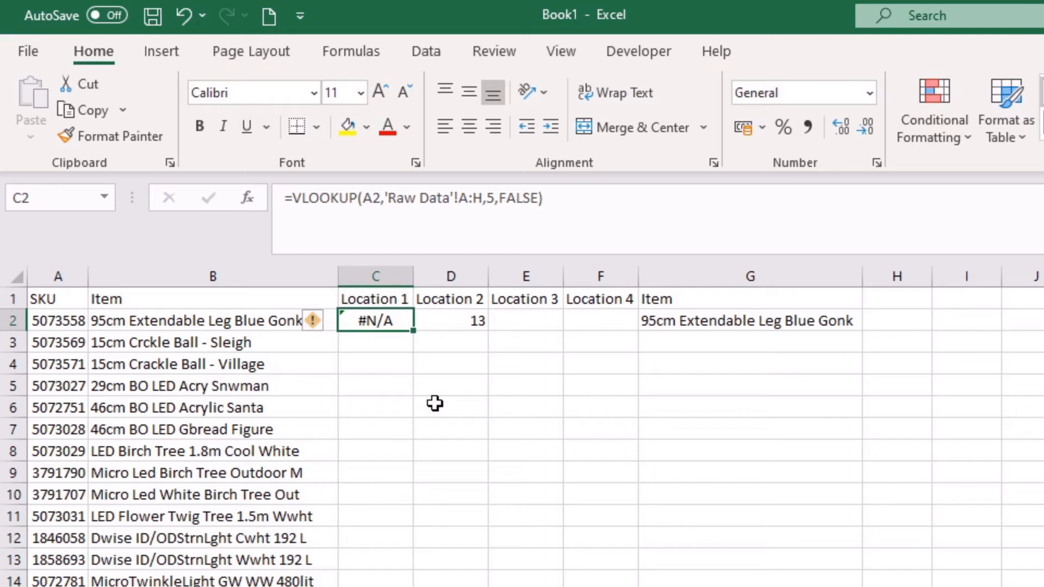
pyautogui.click(469, 329)
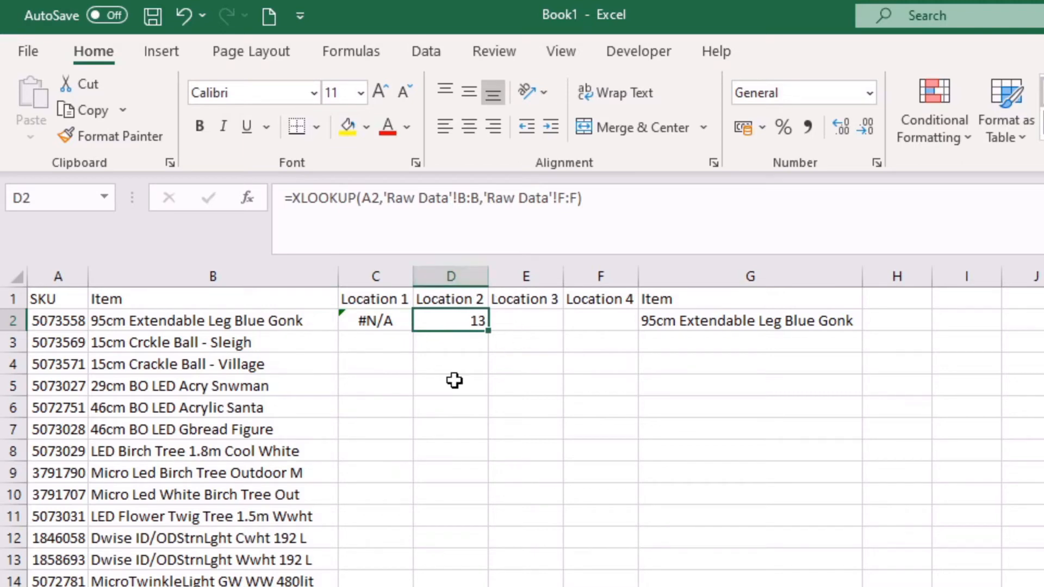
# Enter a MATCH formula in E2 that looks up A2 in Raw Data column B with exact match type 0
pyautogui.click(523, 321)
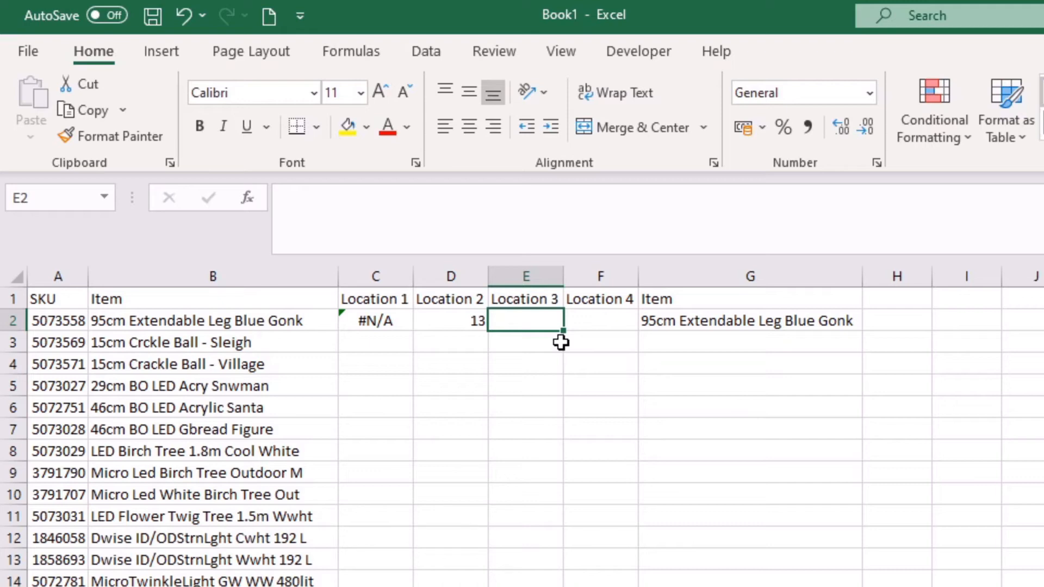
pyautogui.write('=match')
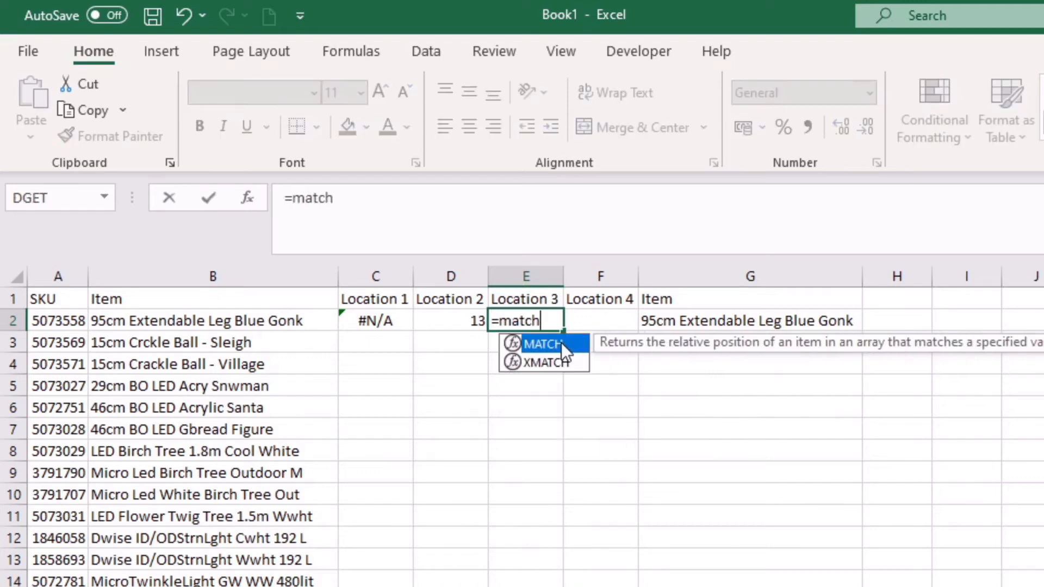
pyautogui.write('(')
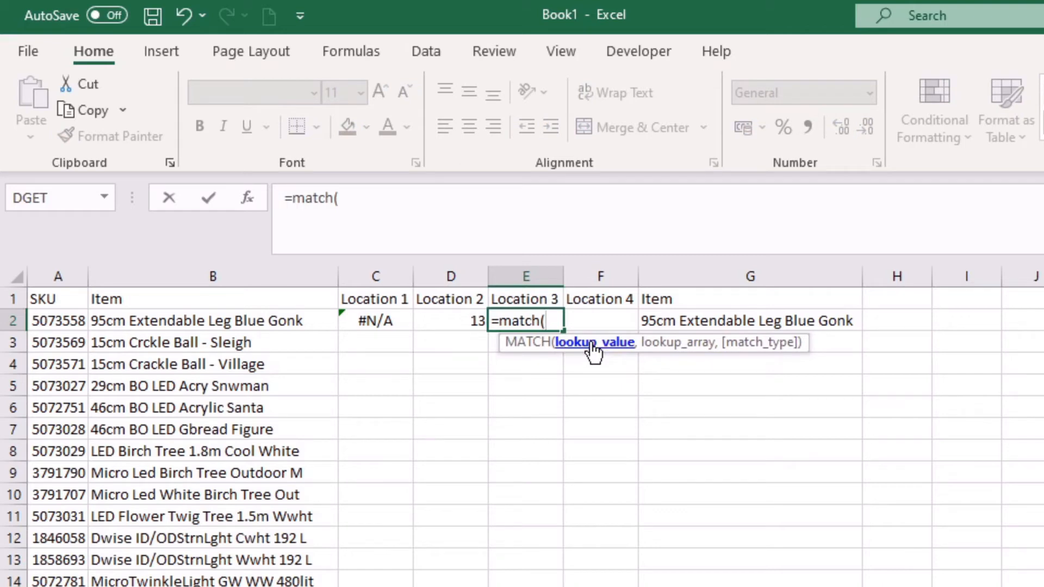
pyautogui.click(74, 324)
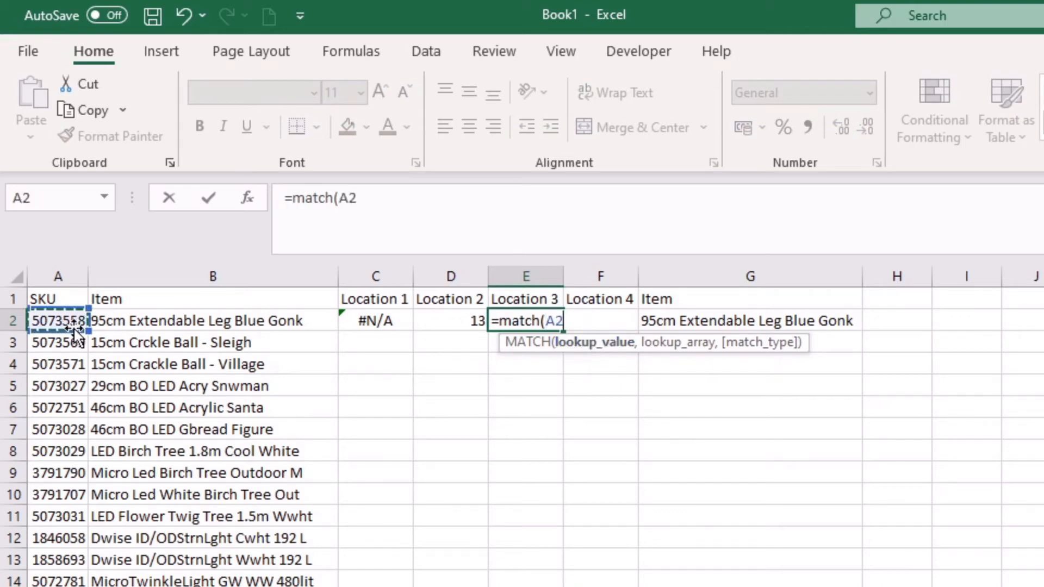
pyautogui.write(',')
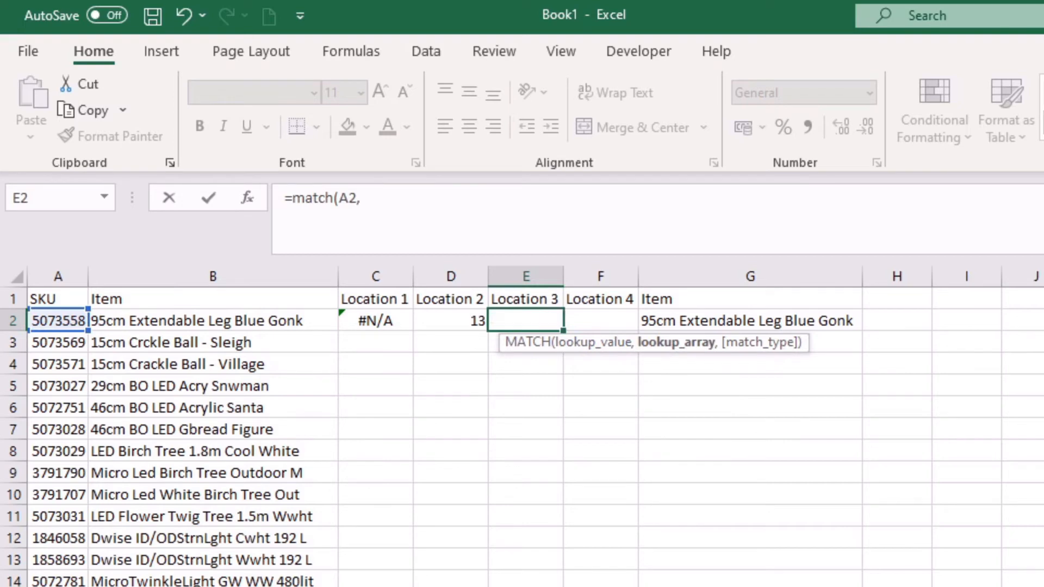
pyautogui.hotkey('ctrl', 'pagedown')
pyautogui.click(305, 276)
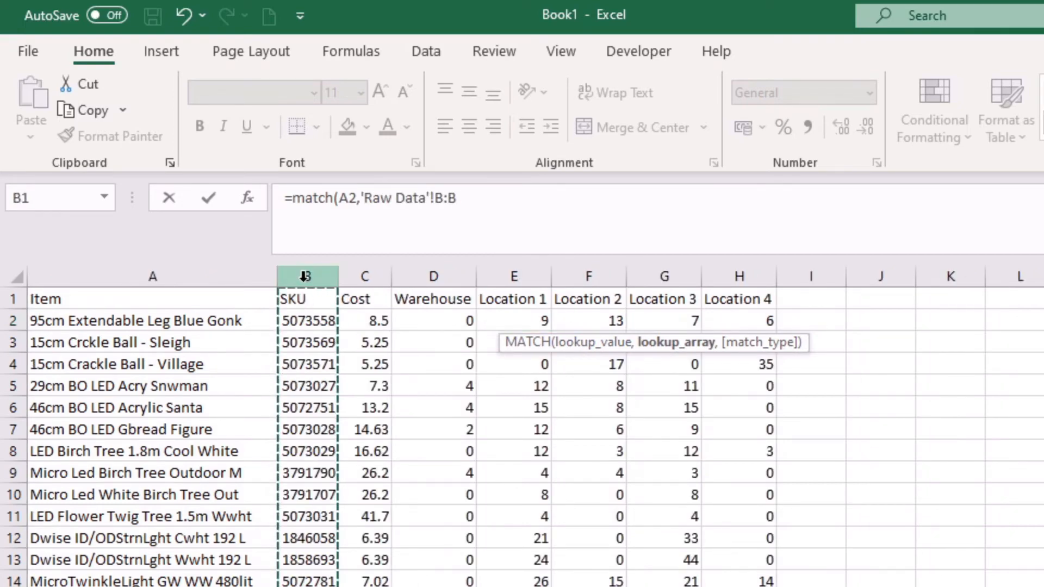
pyautogui.write(',')
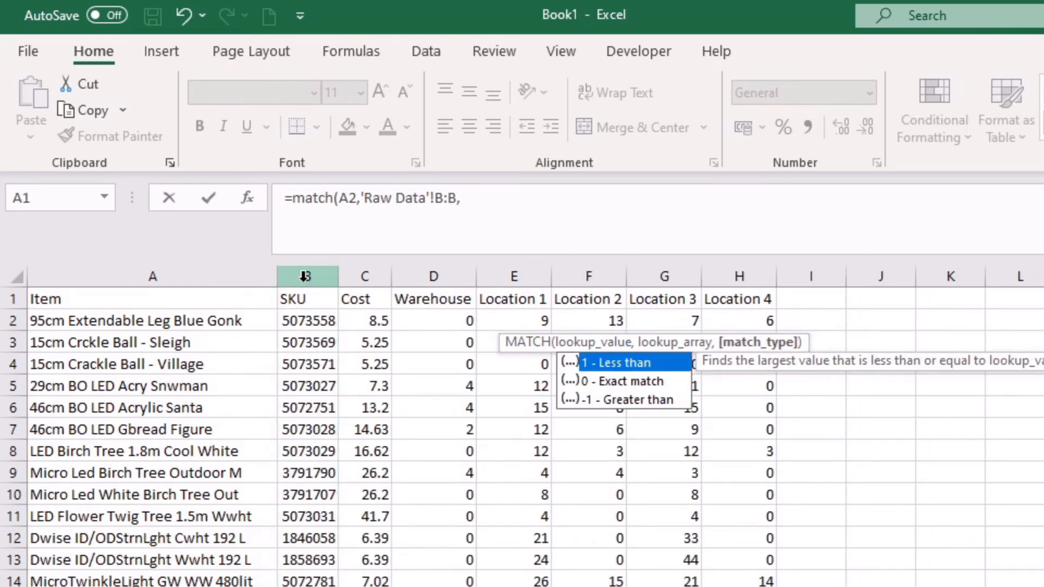
pyautogui.write('0)')
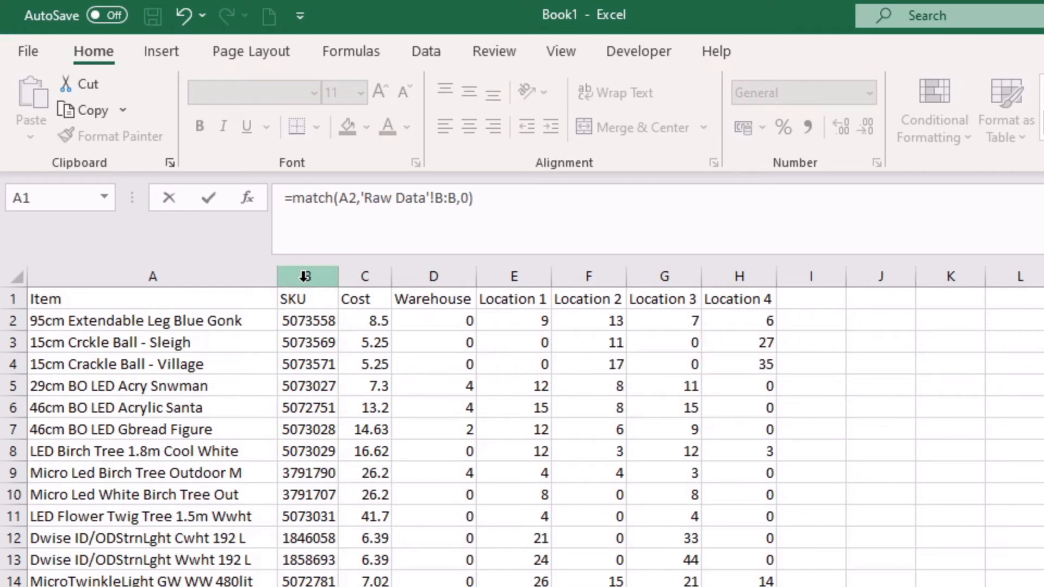
pyautogui.press('Return')
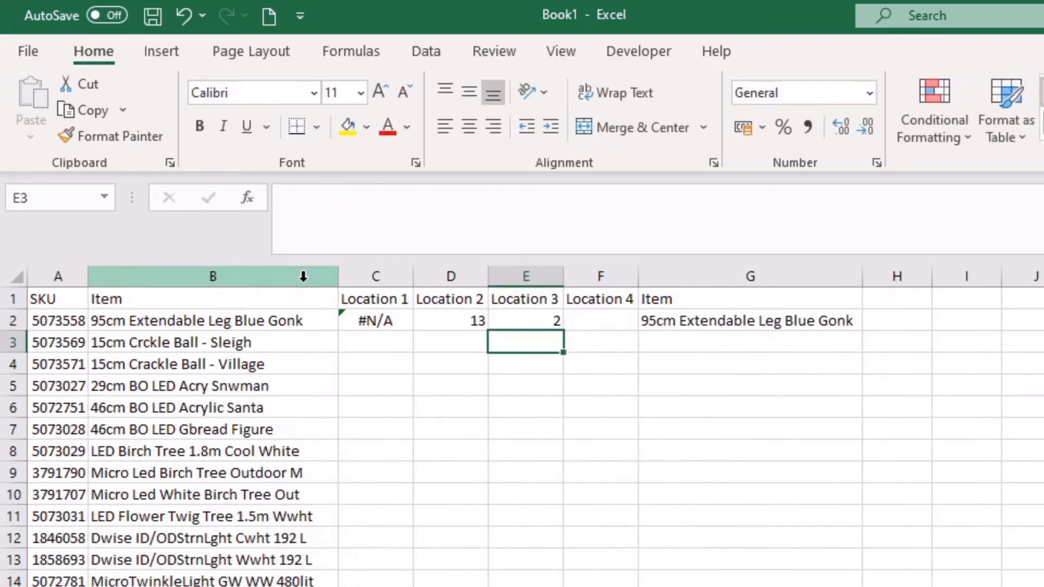
# Wrap the MATCH formula in E2 in an INDEX function that returns from Raw Data column G
pyautogui.click(550, 316)
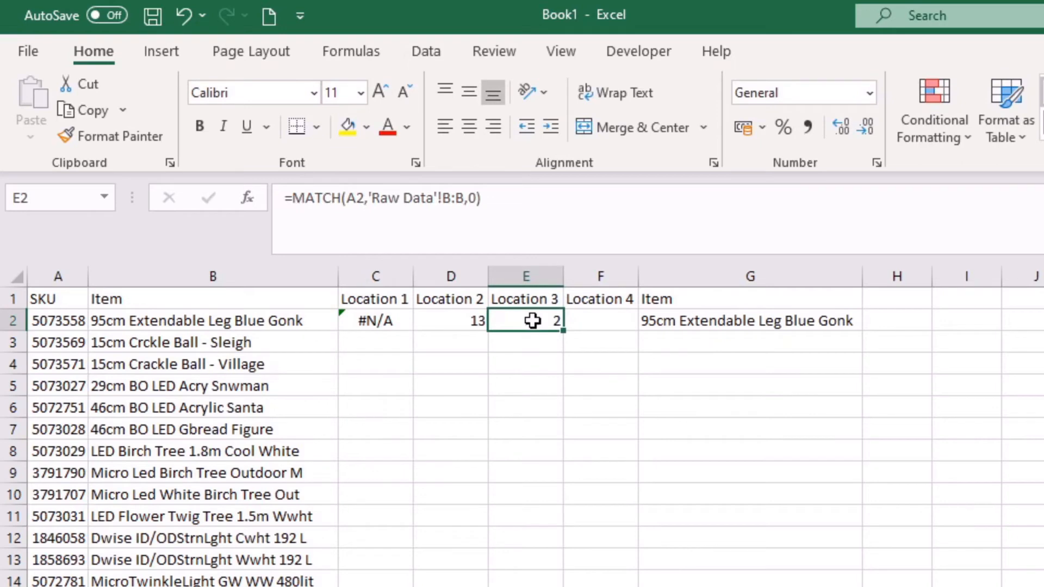
pyautogui.click(293, 199)
pyautogui.write('index(')
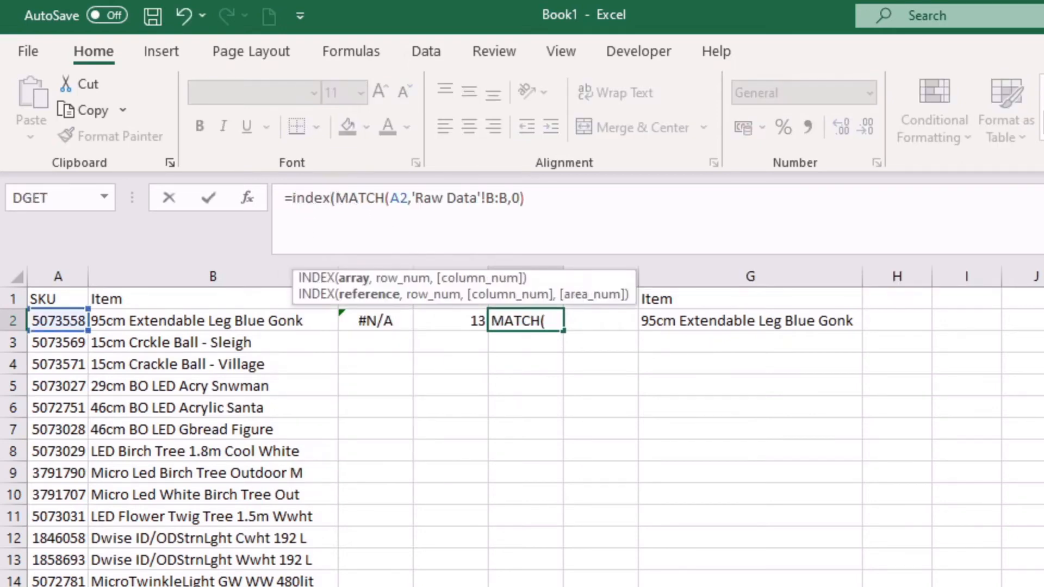
pyautogui.hotkey('ctrl', 'pagedown')
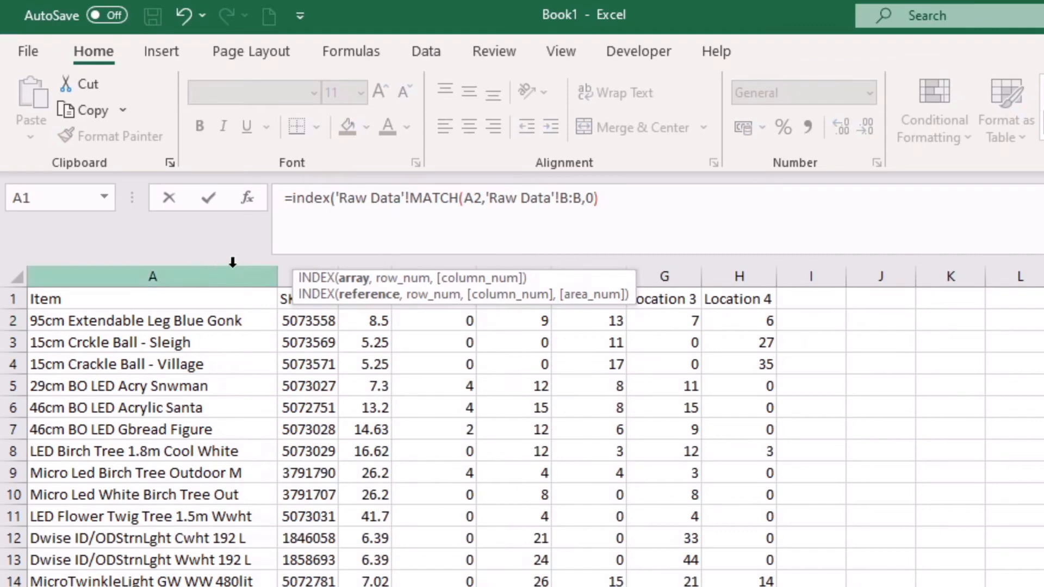
pyautogui.click(659, 268)
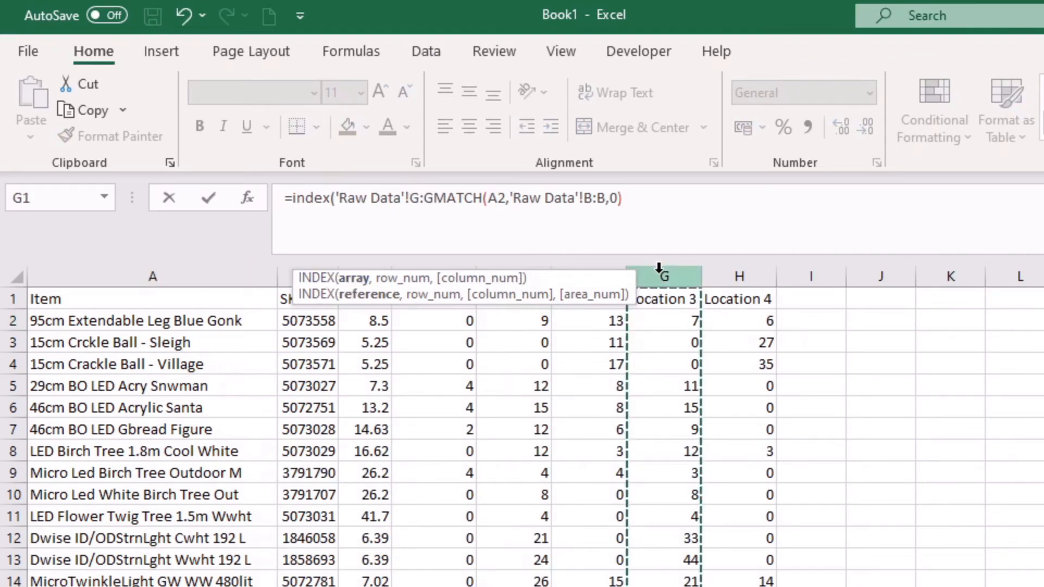
pyautogui.write(',')
pyautogui.write(')')
pyautogui.press('Return')
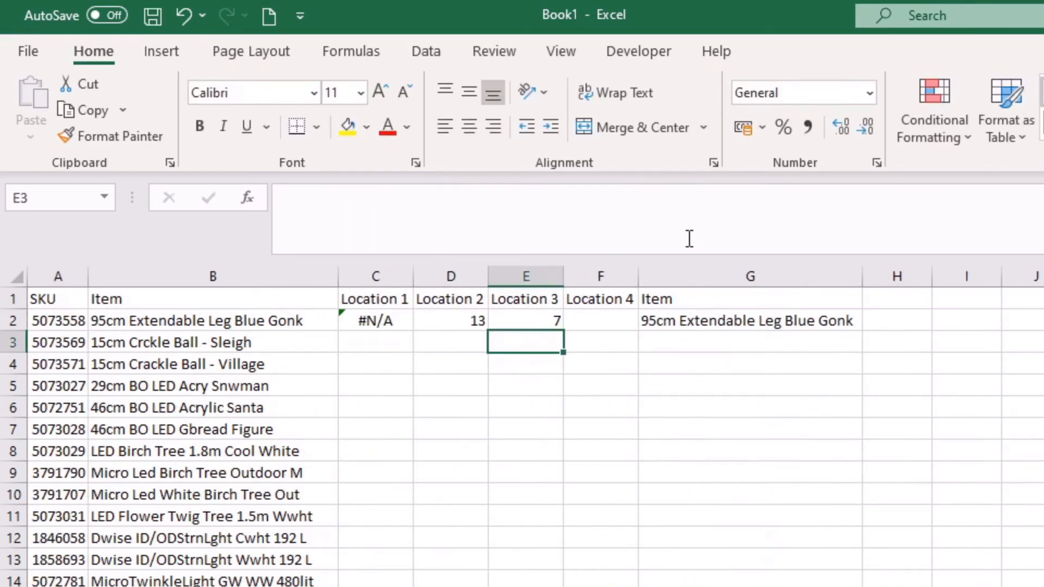
# Compare the INDEX and MATCH formula in E2 with the XLOOKUP in D2, checking the nested arguments
pyautogui.click(523, 325)
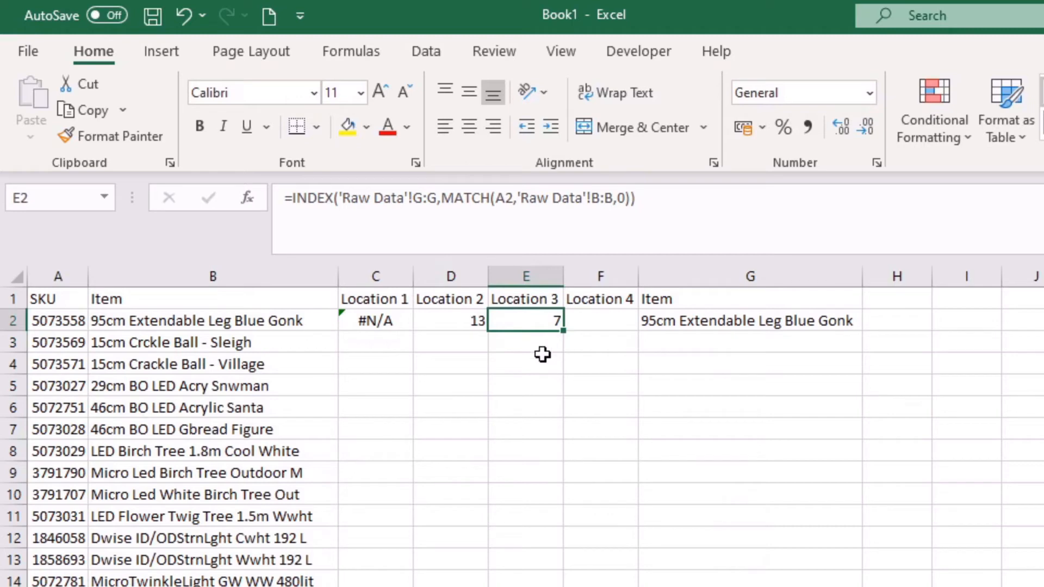
pyautogui.click(442, 325)
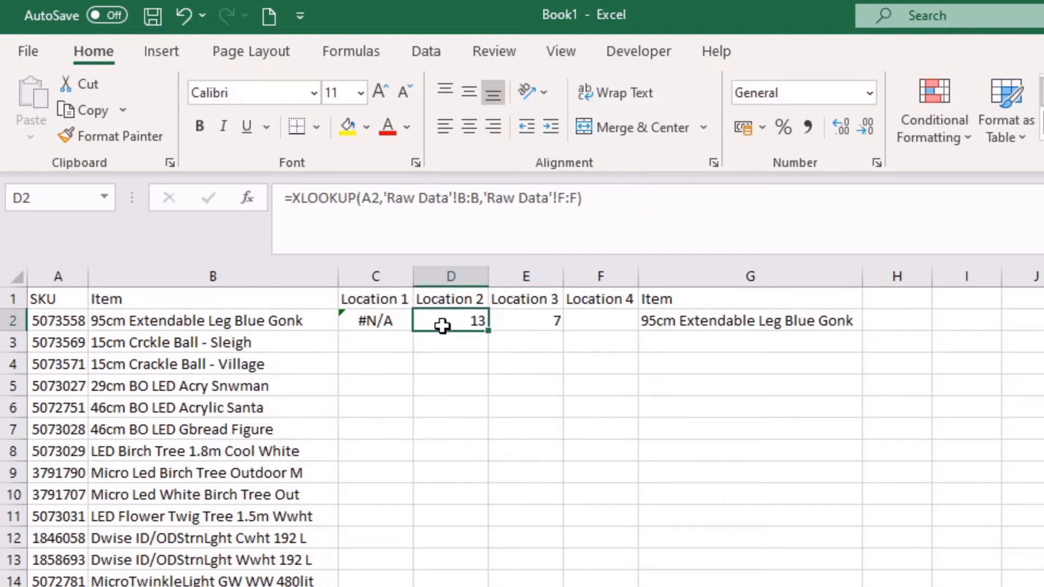
pyautogui.click(522, 323)
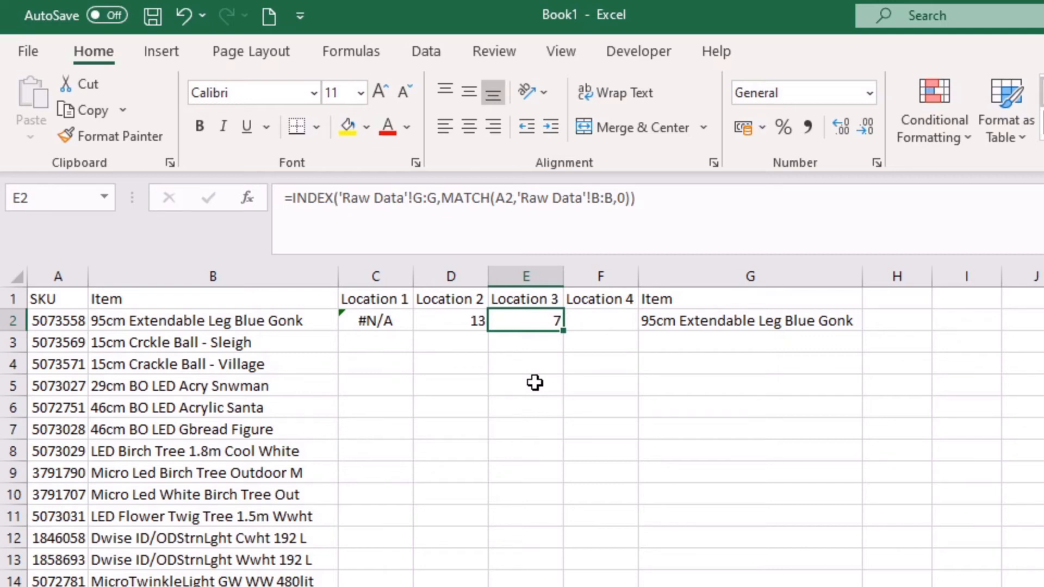
pyautogui.click(630, 200)
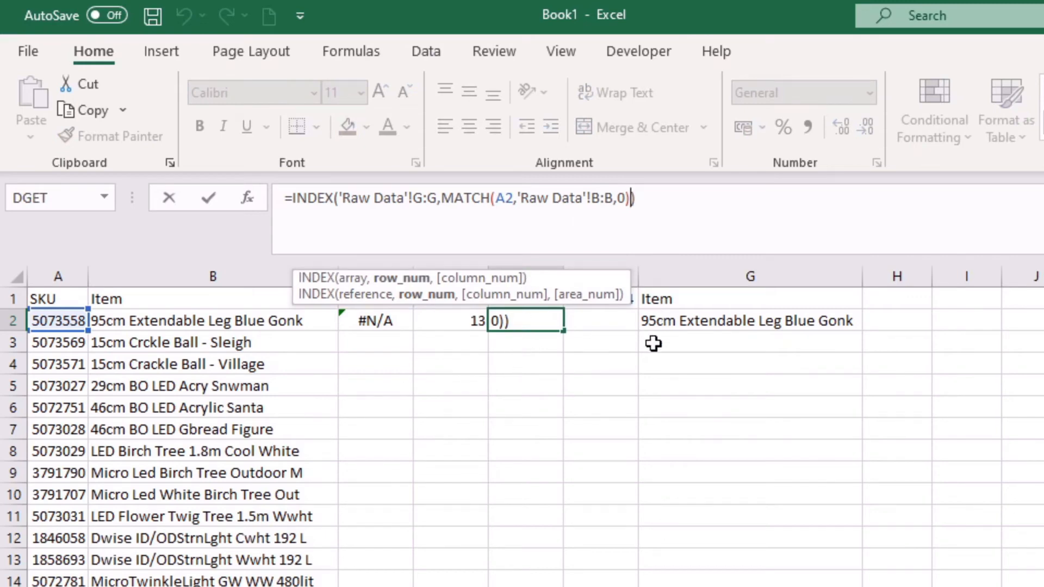
pyautogui.hotkey('ctrl', 'Return')
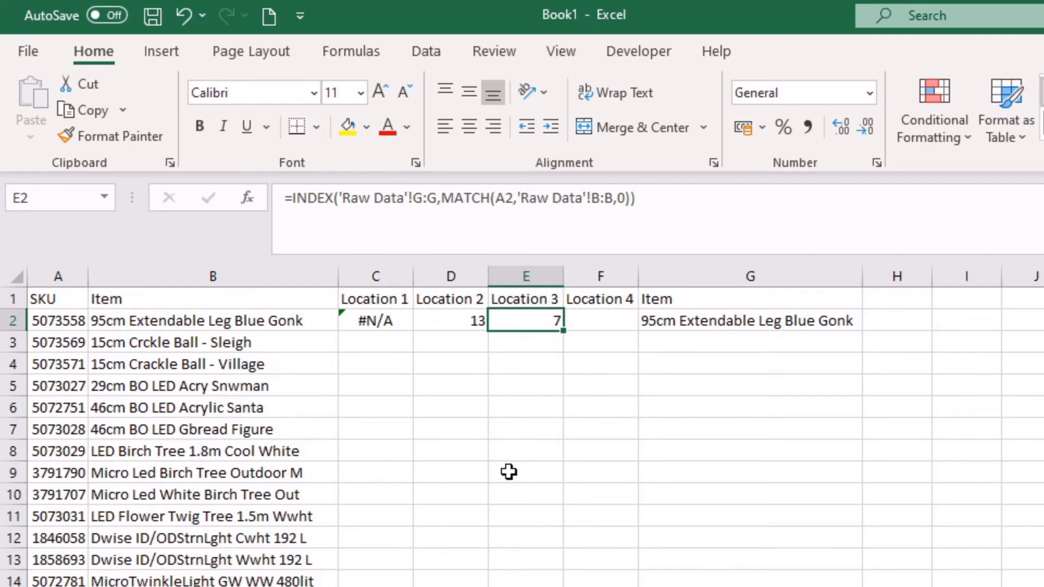
# Examine the lookup value, lookup array and return array arguments of the XLOOKUP in D2
pyautogui.click(459, 321)
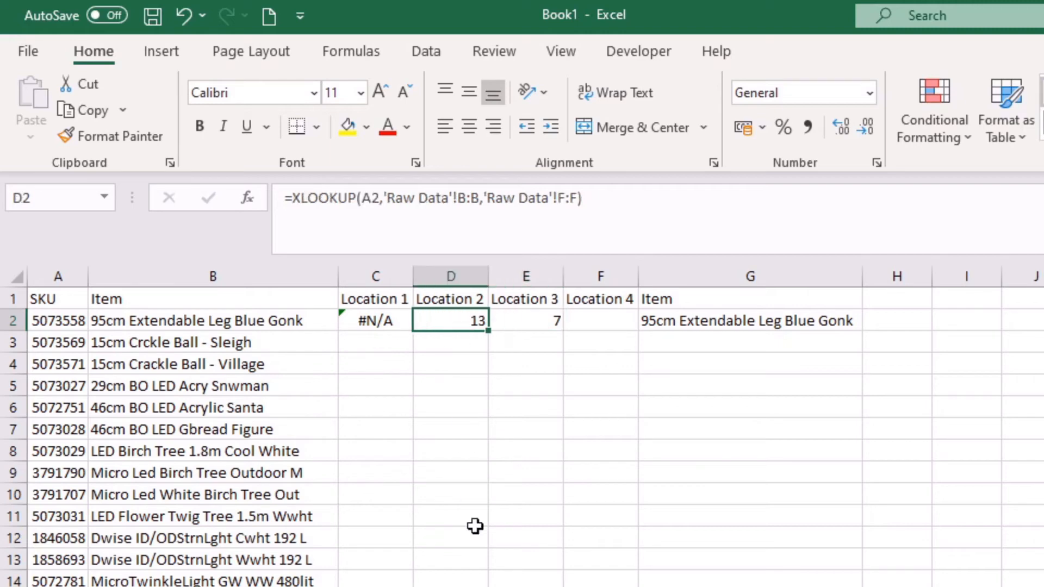
pyautogui.click(576, 198)
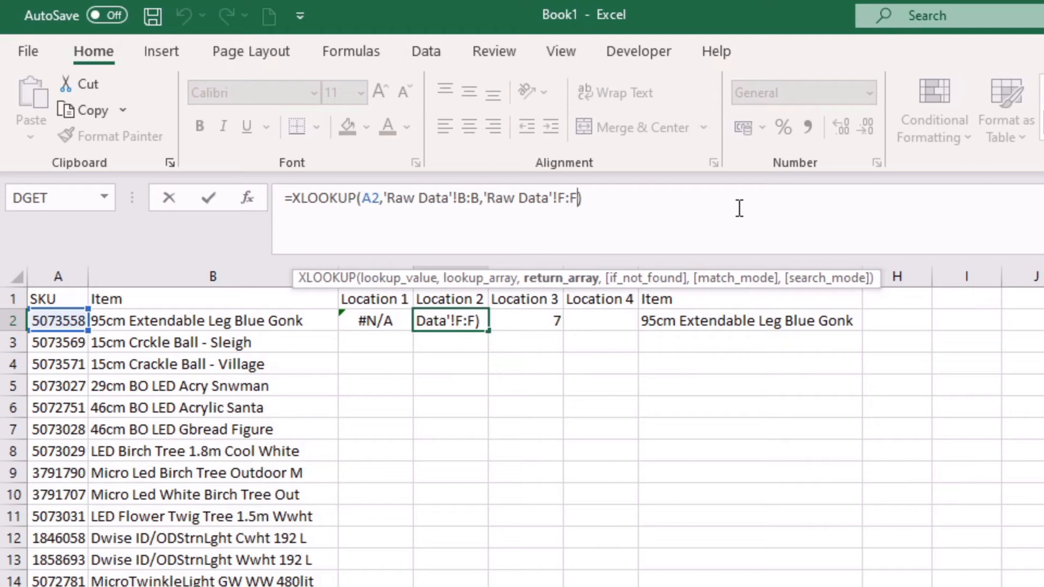
pyautogui.click(374, 198)
pyautogui.moveTo(417, 202); pyautogui.dragTo(478, 206)
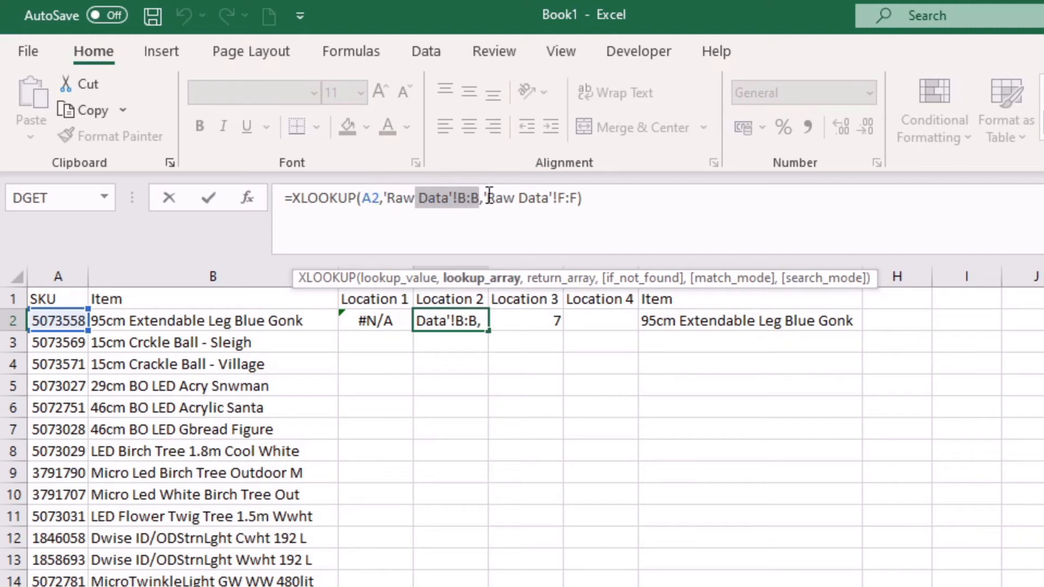
pyautogui.moveTo(487, 198); pyautogui.dragTo(578, 200)
pyautogui.click(580, 199)
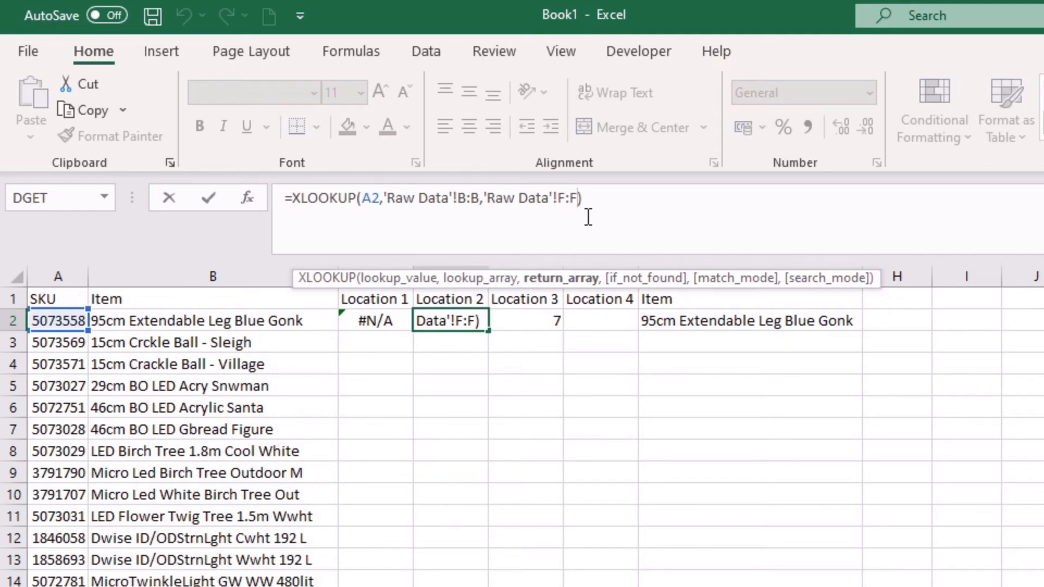
# Extend the XLOOKUP in D2 with an if-not-found value of 0 and match mode 0 for an exact match, leaving out the search mode
pyautogui.write(',')
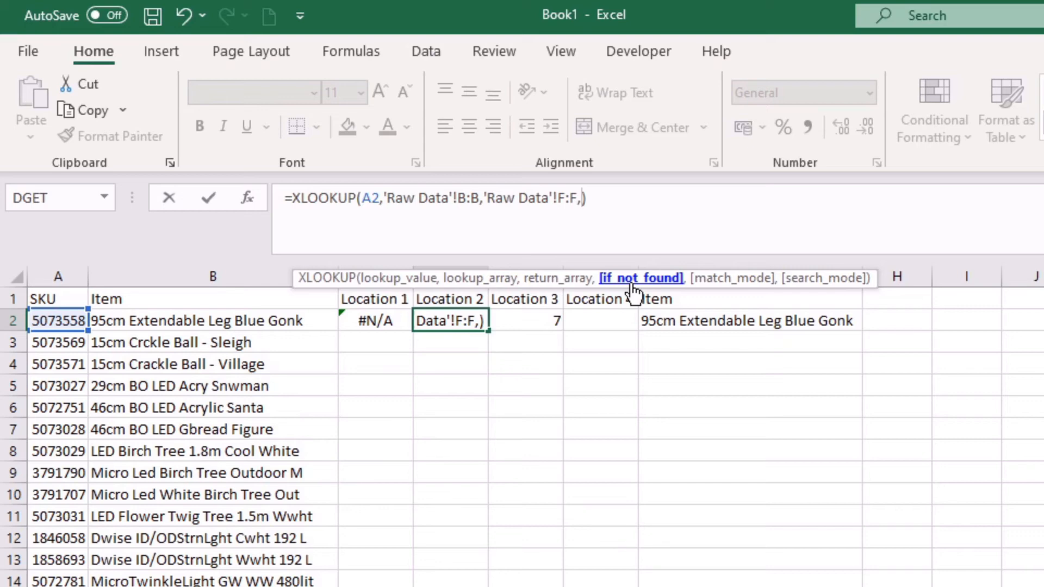
pyautogui.write('0')
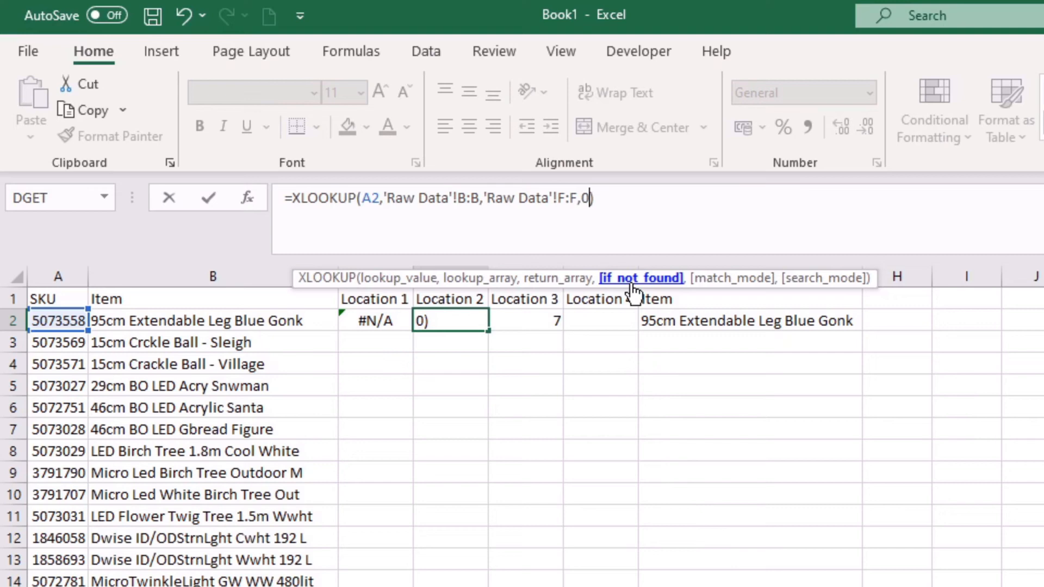
pyautogui.write(',')
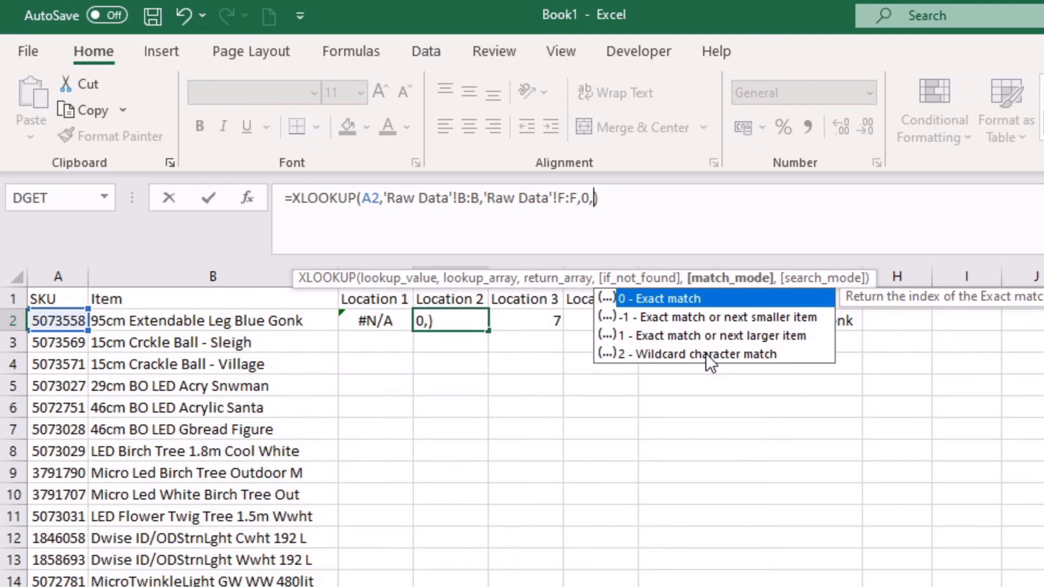
pyautogui.write('0')
pyautogui.write(',')
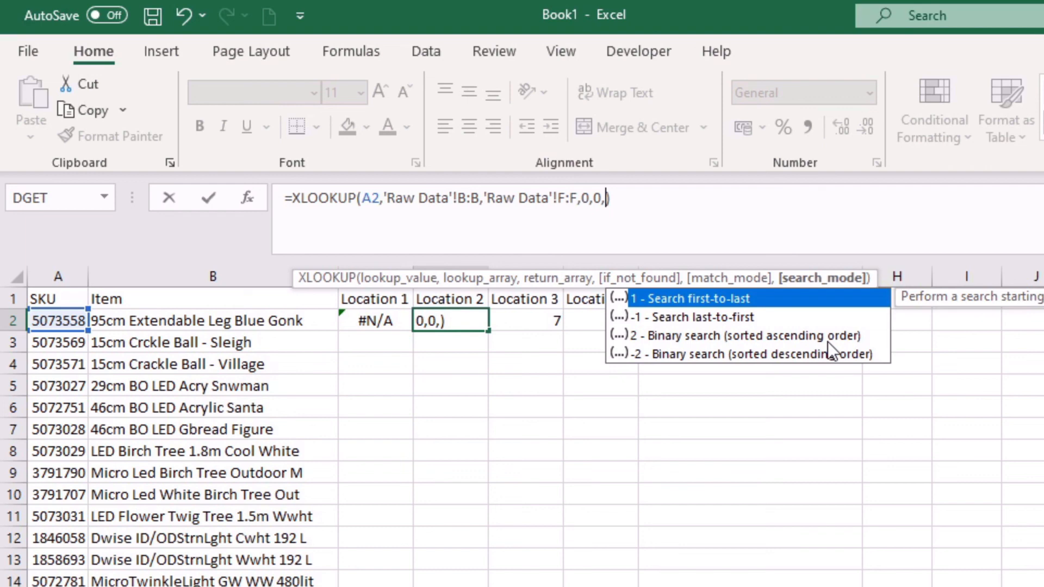
pyautogui.press('BackSpace')
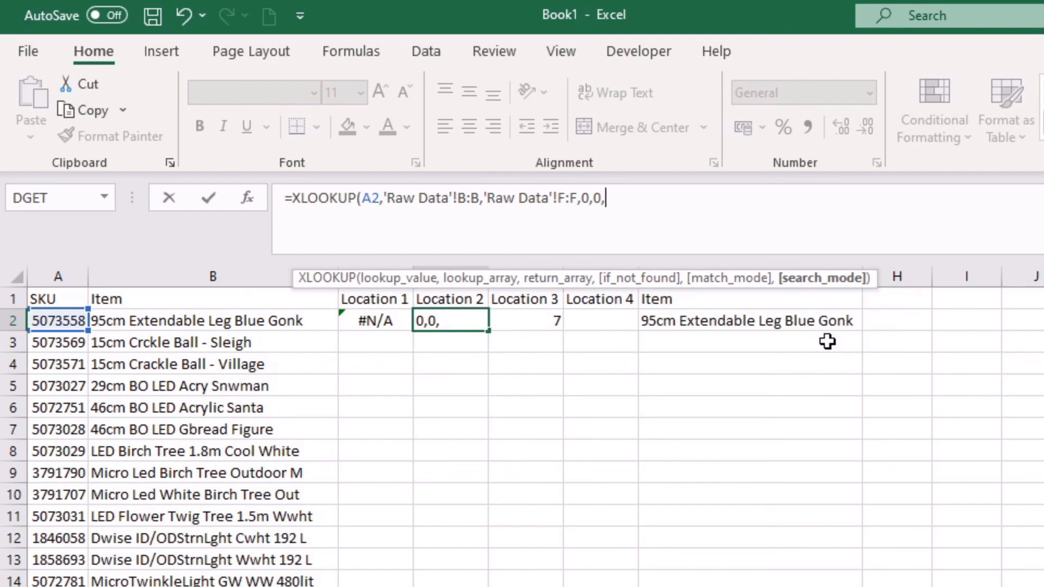
pyautogui.press('BackSpace')
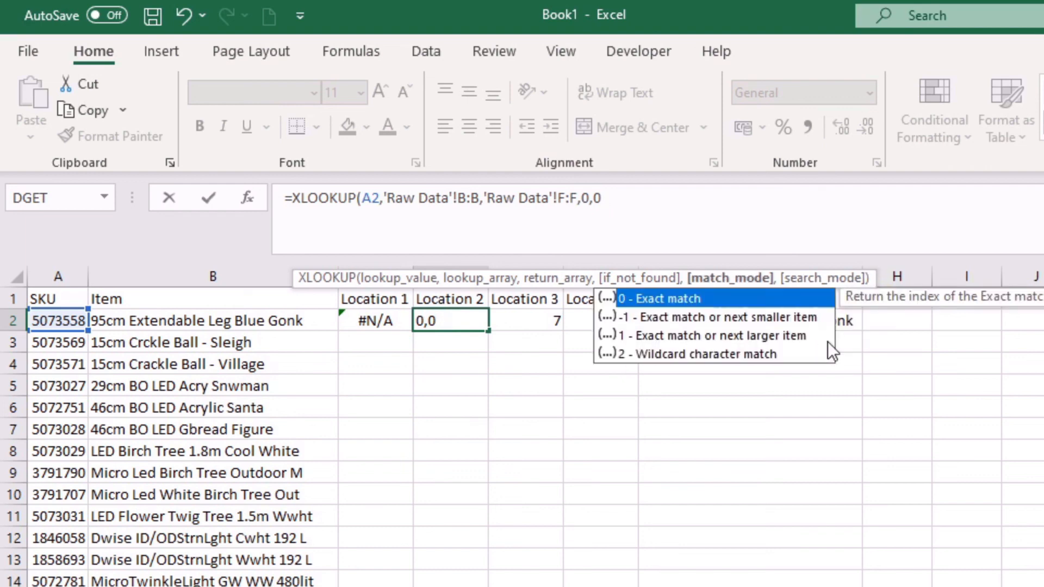
pyautogui.press('Return')
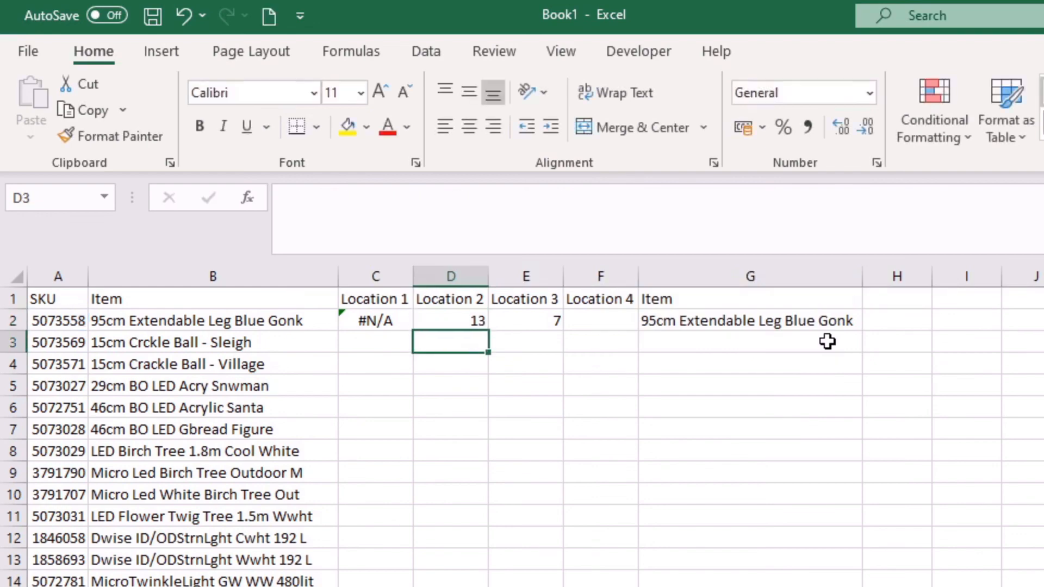